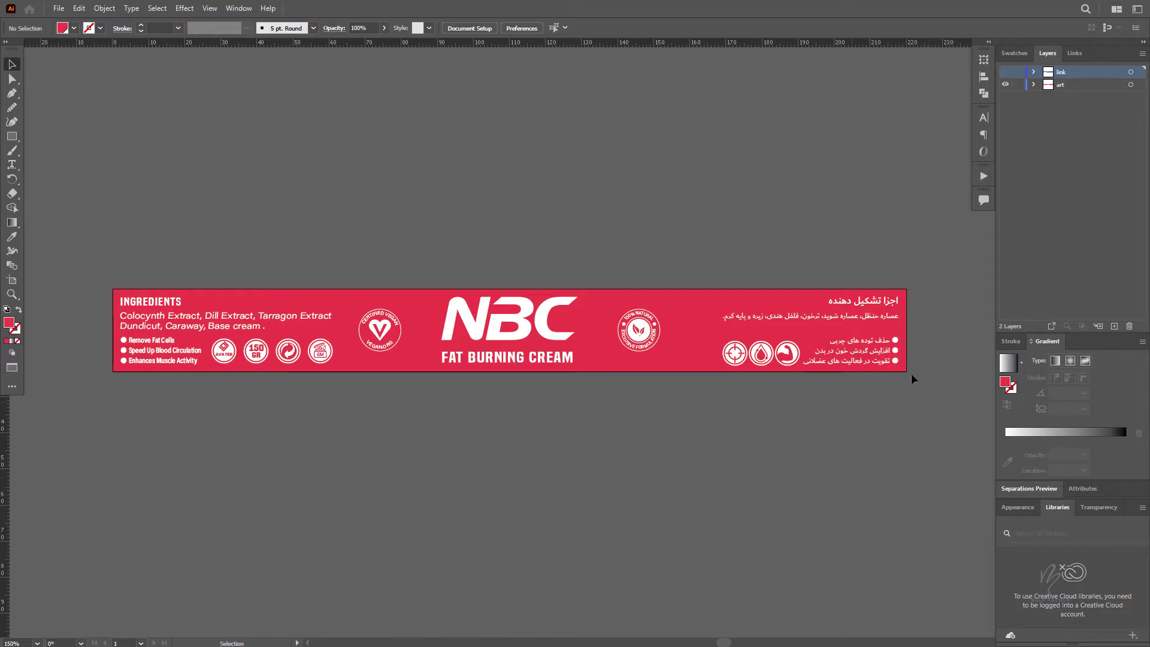
Step: Select all the label artwork, deselect it, and pan across the label to its left edge
{"action": "key", "text": "ctrl+a"}
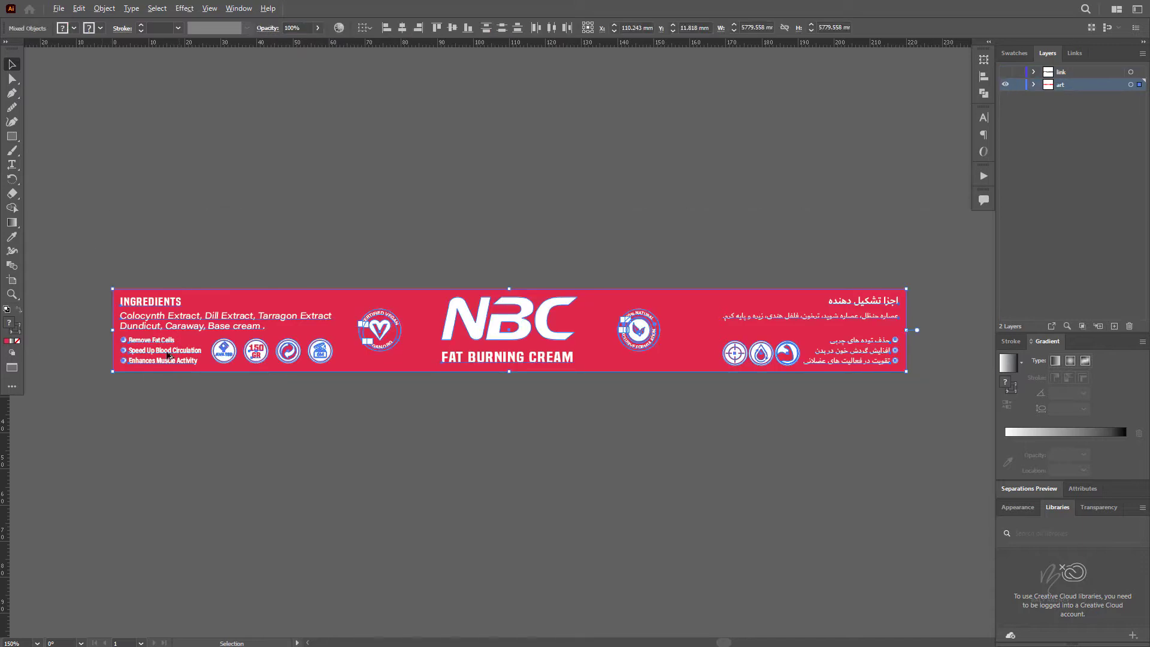
{"action": "scroll", "coordinate": [111, 370], "scroll_direction": "down", "scroll_amount": 1}
{"action": "scroll", "coordinate": [461, 367], "scroll_direction": "up", "scroll_amount": 2}
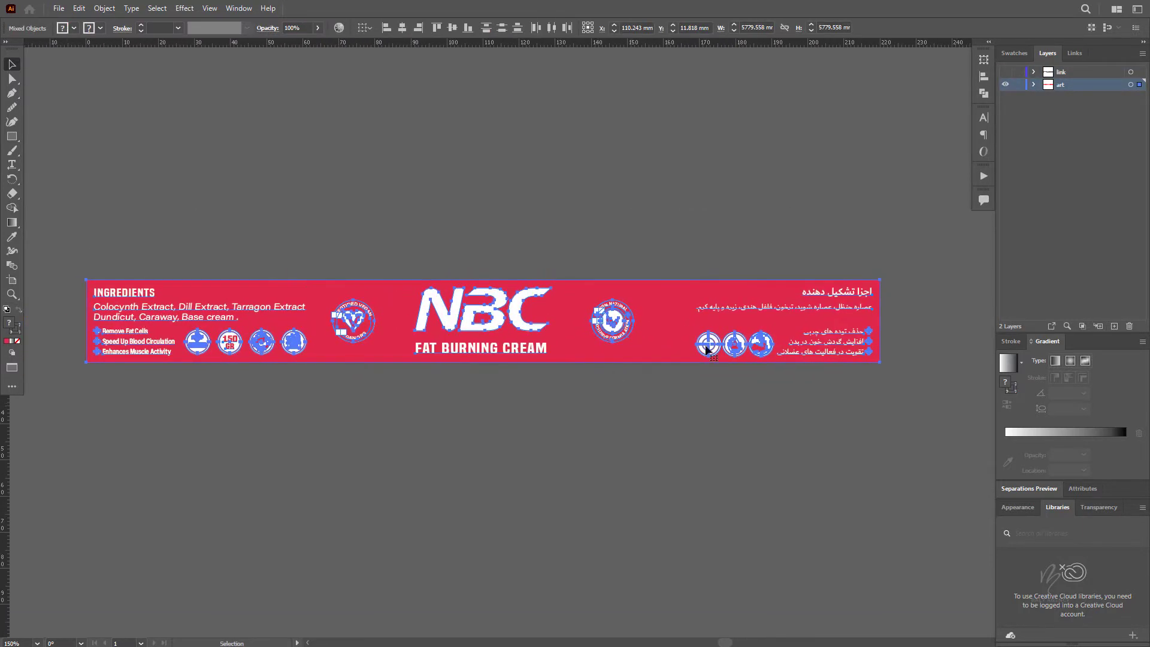
{"action": "left_click", "coordinate": [840, 440]}
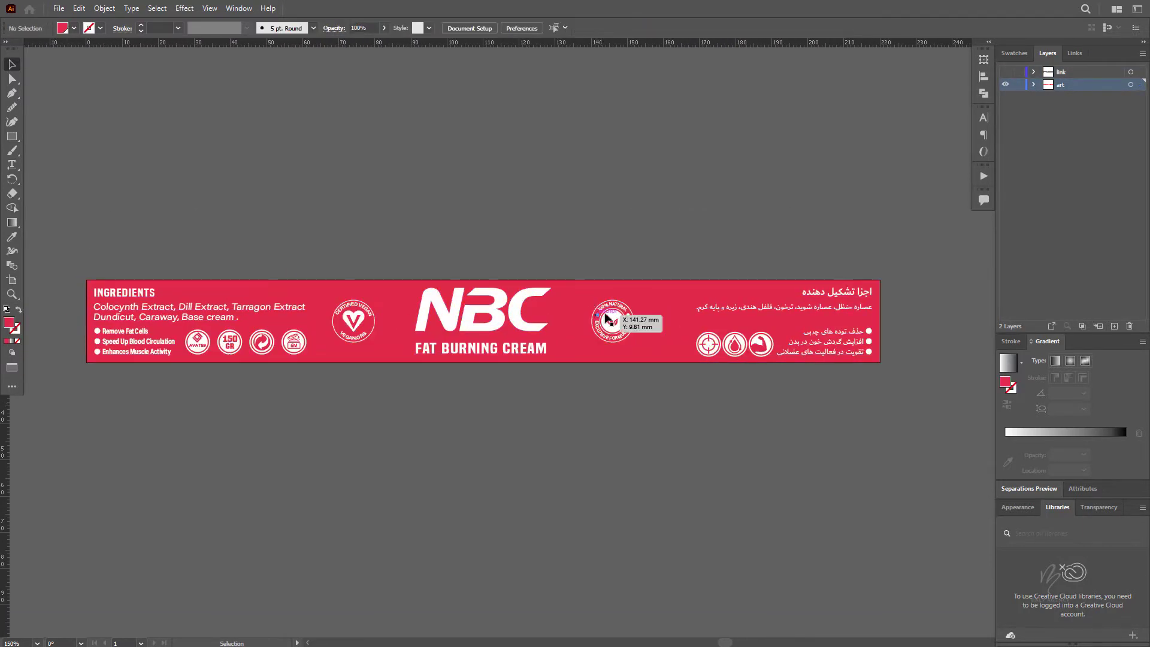
{"action": "scroll", "coordinate": [605, 312], "scroll_direction": "up", "scroll_amount": 1}
{"action": "left_click_drag", "start_coordinate": [615, 338], "coordinate": [711, 332]}
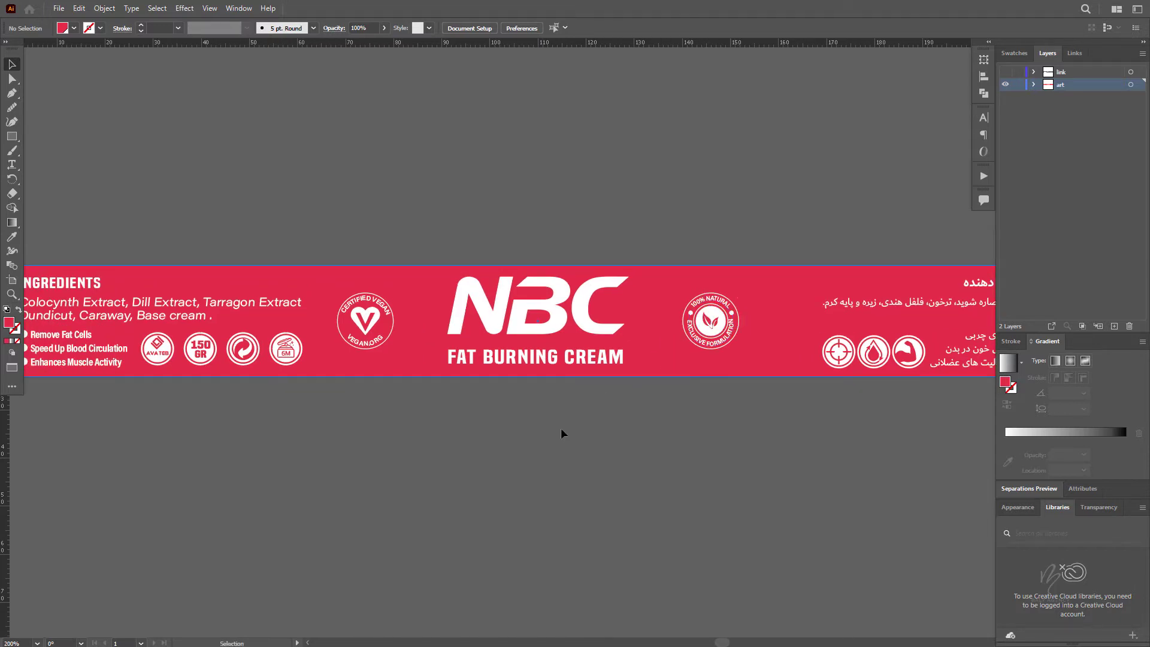
{"action": "mouse_move", "coordinate": [562, 434]}
{"action": "left_mouse_down"}
{"action": "mouse_move", "coordinate": [555, 456]}
{"action": "mouse_move", "coordinate": [597, 462]}
{"action": "left_mouse_up"}
Step: Select and clear the whole label artwork, then bring the full label back into view
{"action": "left_click", "coordinate": [470, 294]}
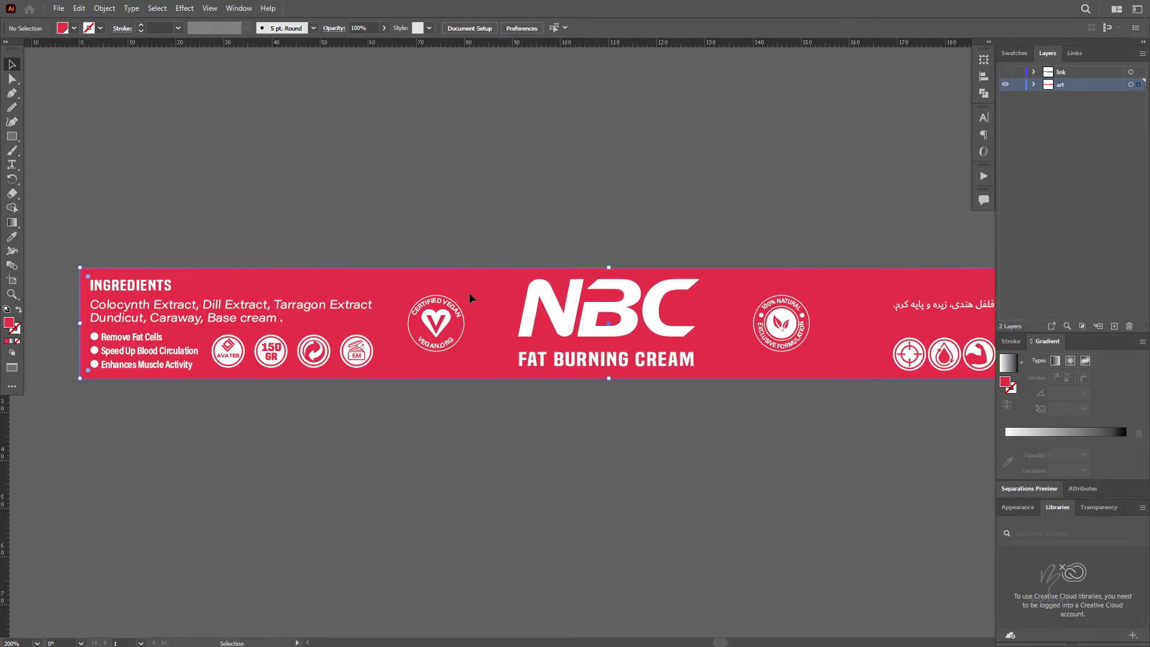
{"action": "left_click", "coordinate": [321, 434]}
{"action": "scroll", "coordinate": [321, 434], "scroll_direction": "up", "scroll_amount": 2}
{"action": "scroll", "coordinate": [217, 380], "scroll_direction": "left", "scroll_amount": 3}
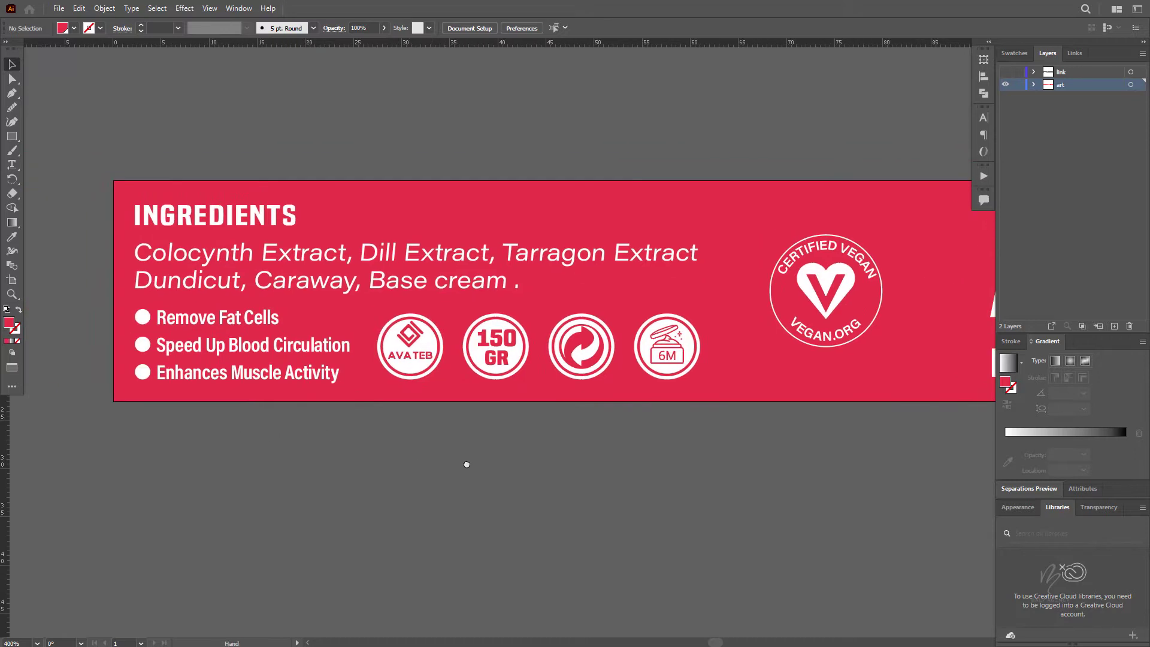
{"action": "scroll", "coordinate": [356, 313], "scroll_direction": "down", "scroll_amount": 5}
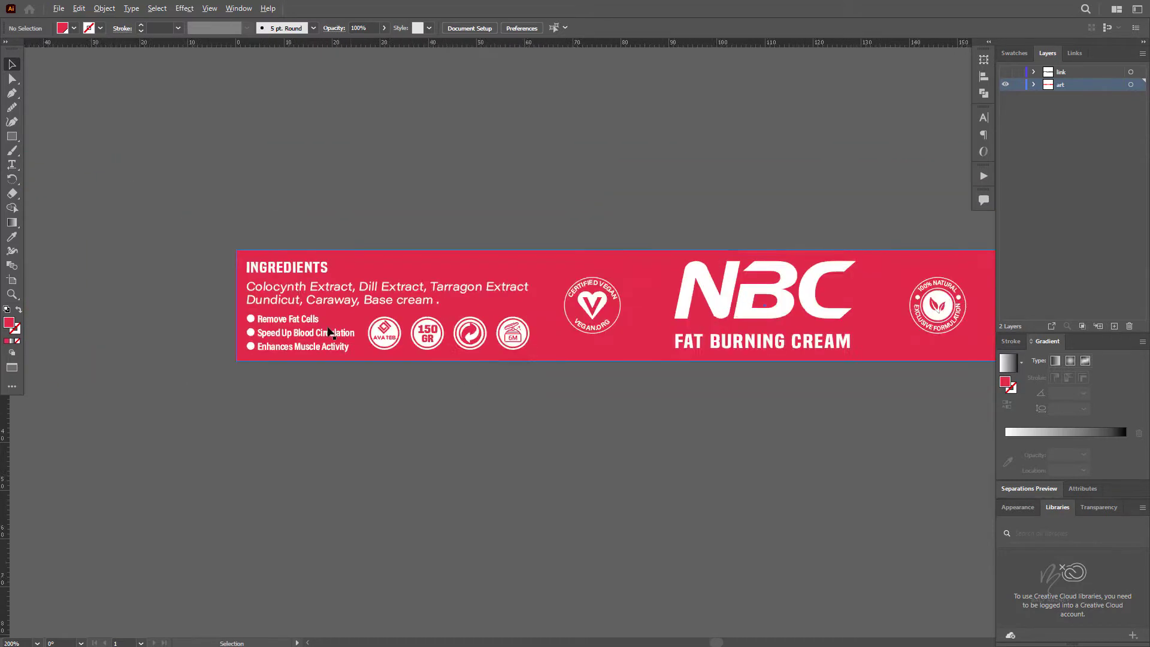
{"action": "mouse_move", "coordinate": [693, 380]}
{"action": "left_mouse_down"}
{"action": "mouse_move", "coordinate": [387, 410]}
{"action": "mouse_move", "coordinate": [678, 399]}
{"action": "mouse_move", "coordinate": [673, 390]}
{"action": "left_mouse_up"}
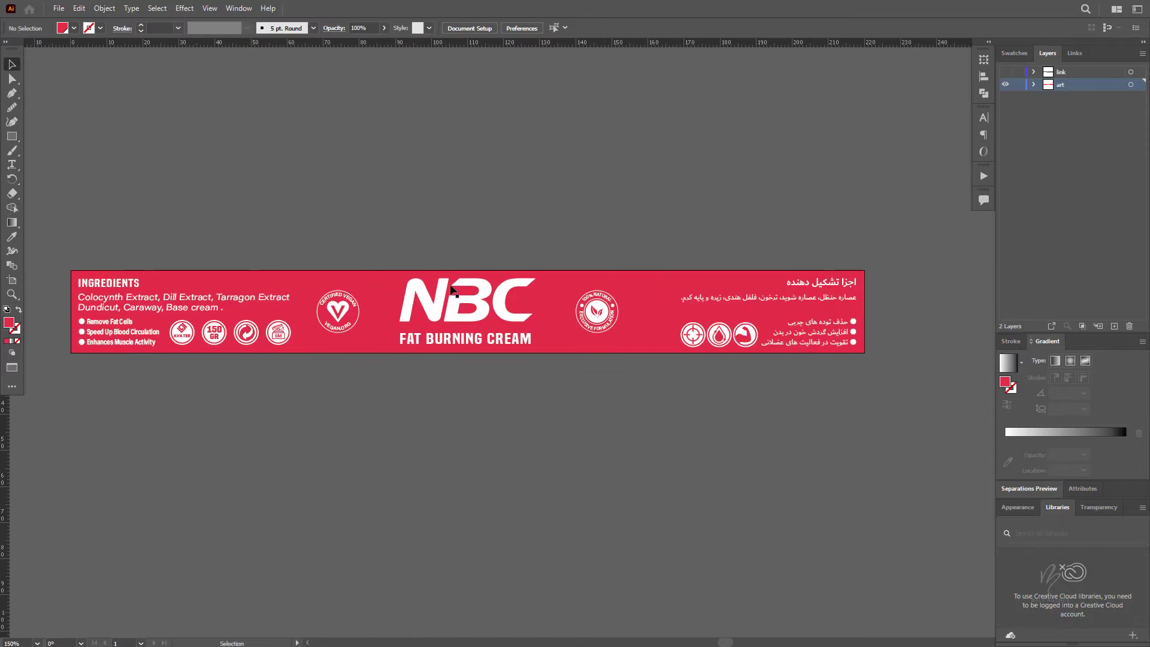
Step: Review the Save As formats, keeping Adobe Illustrator, then cancel without saving
{"action": "left_click", "coordinate": [58, 8]}
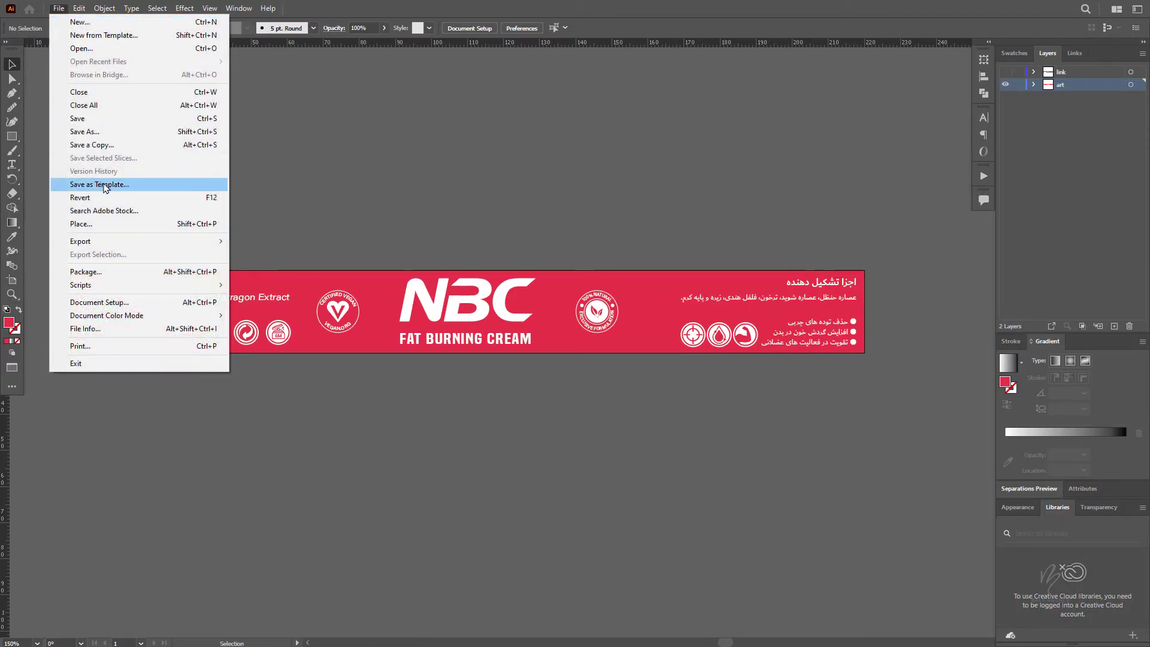
{"action": "left_click", "coordinate": [152, 146]}
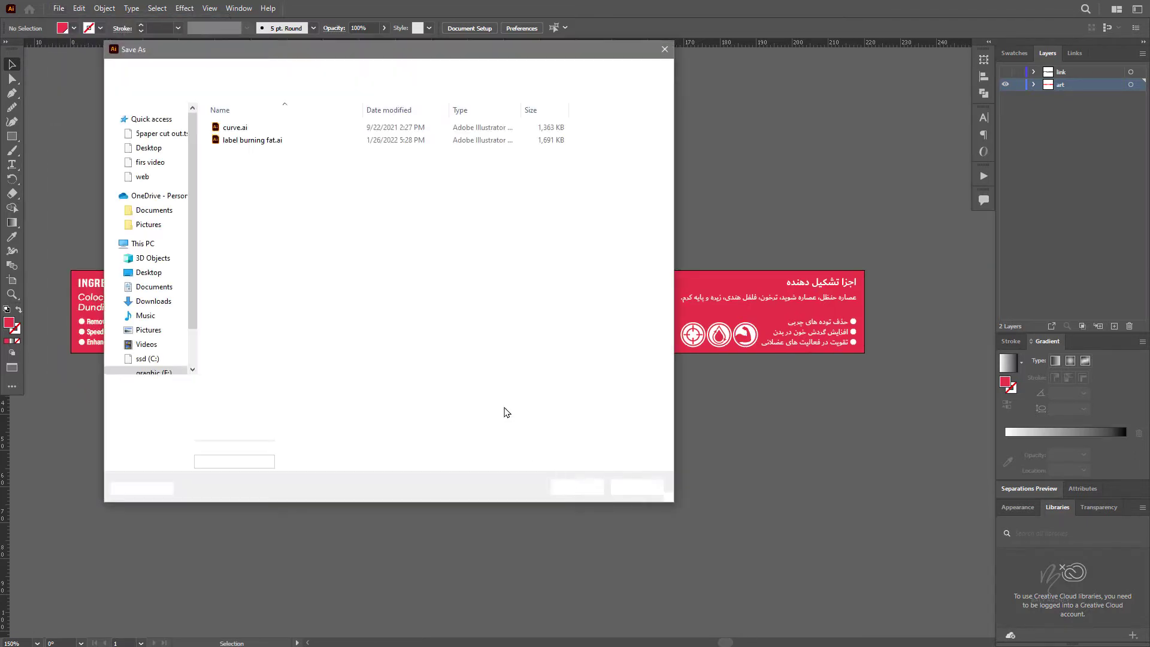
{"action": "left_click", "coordinate": [286, 405]}
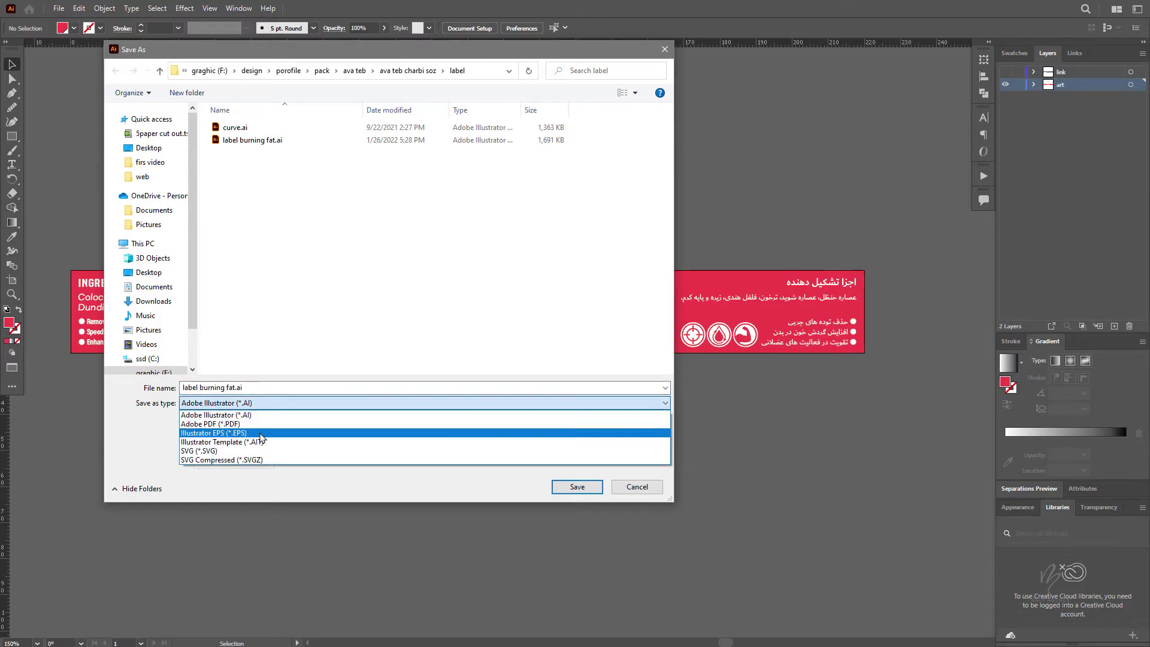
{"action": "left_click", "coordinate": [411, 328]}
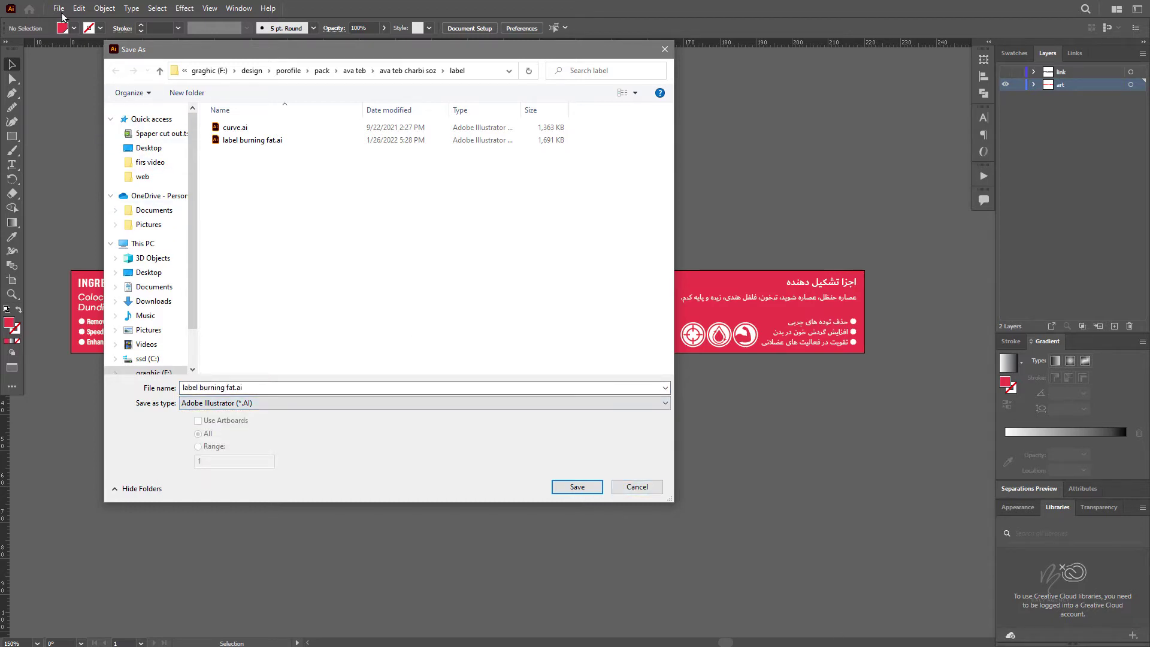
{"action": "left_click", "coordinate": [664, 49]}
Step: Review the Export formats, keeping Photoshop PSD, then close without exporting
{"action": "left_click", "coordinate": [58, 8]}
{"action": "mouse_move", "coordinate": [80, 241]}
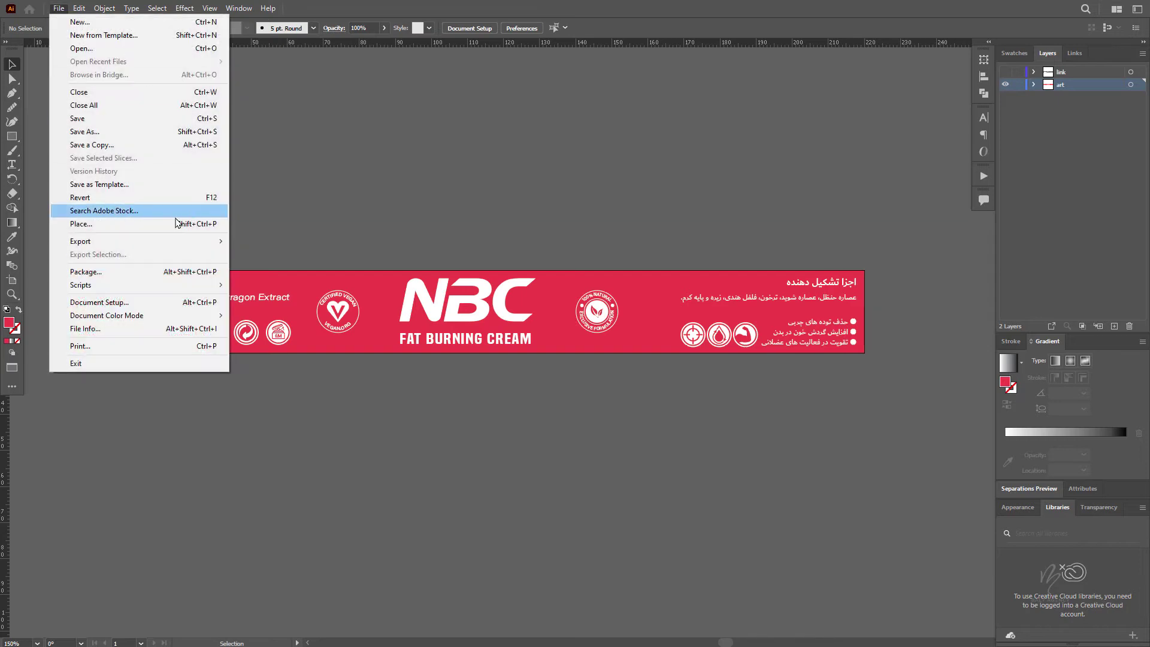
{"action": "left_click", "coordinate": [302, 255]}
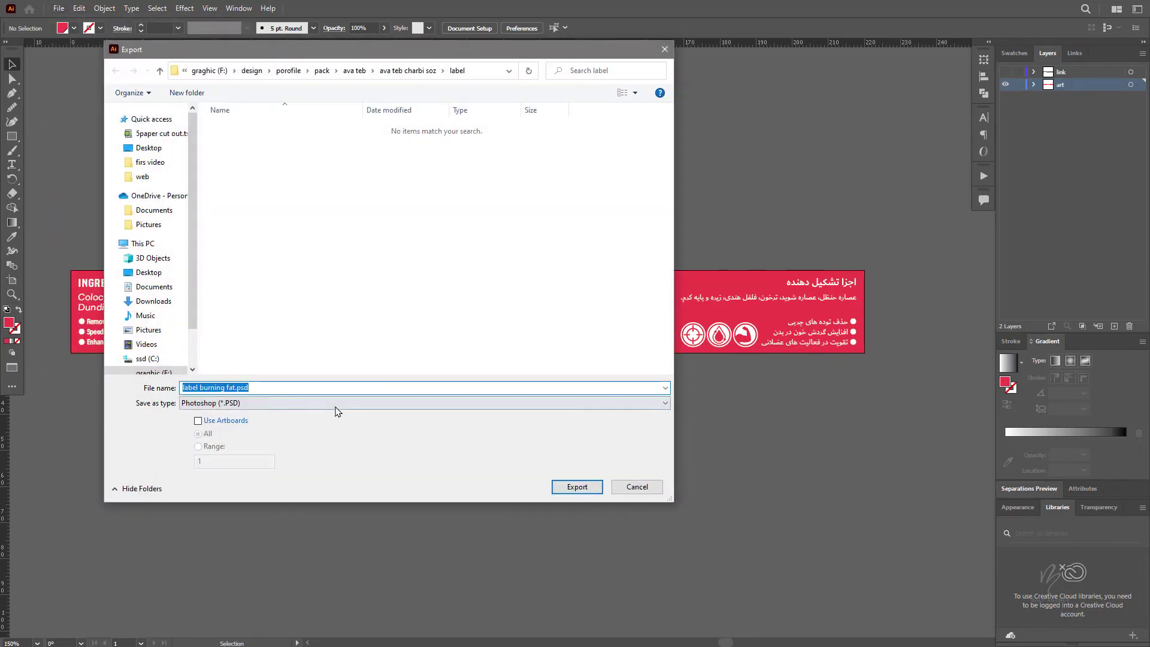
{"action": "left_click", "coordinate": [262, 402]}
{"action": "left_click", "coordinate": [747, 499]}
{"action": "left_click", "coordinate": [637, 487]}
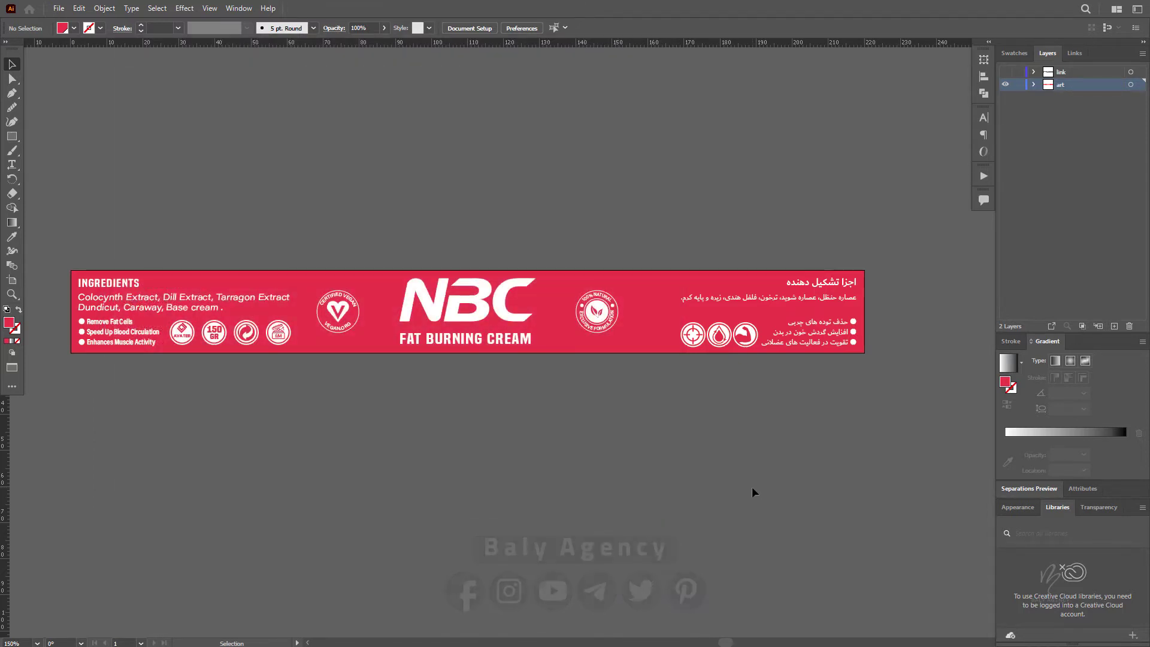
Step: Show the link layer, select the linked Jar_UV.psd image, then hide the layer again
{"action": "left_click", "coordinate": [1004, 71]}
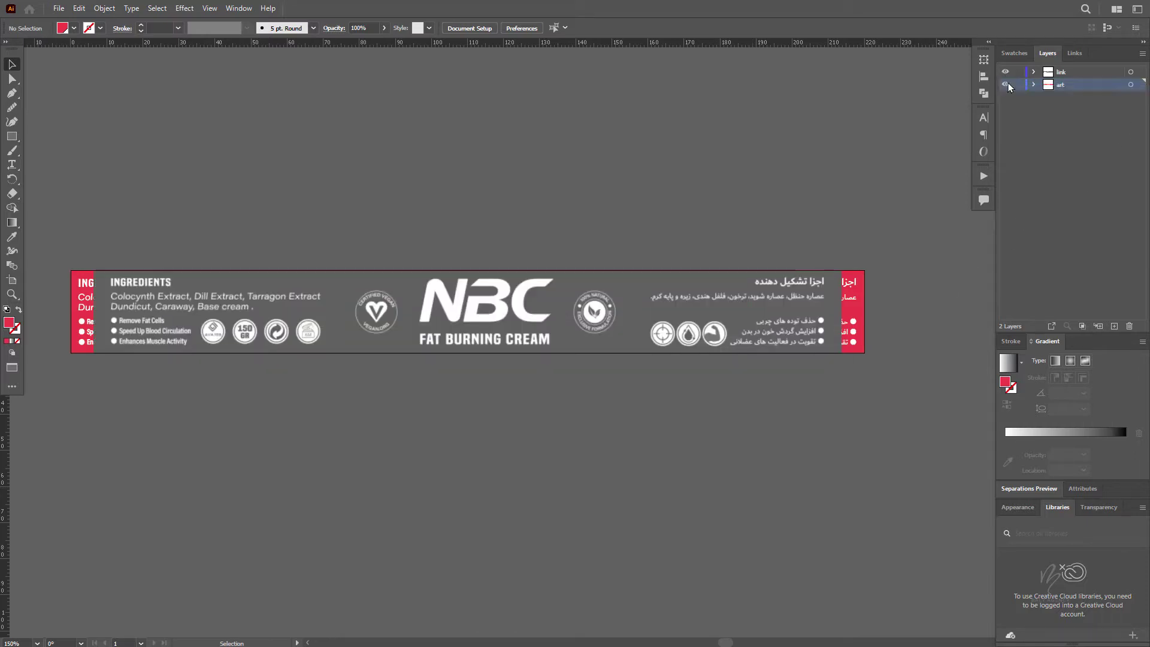
{"action": "left_click", "coordinate": [740, 309]}
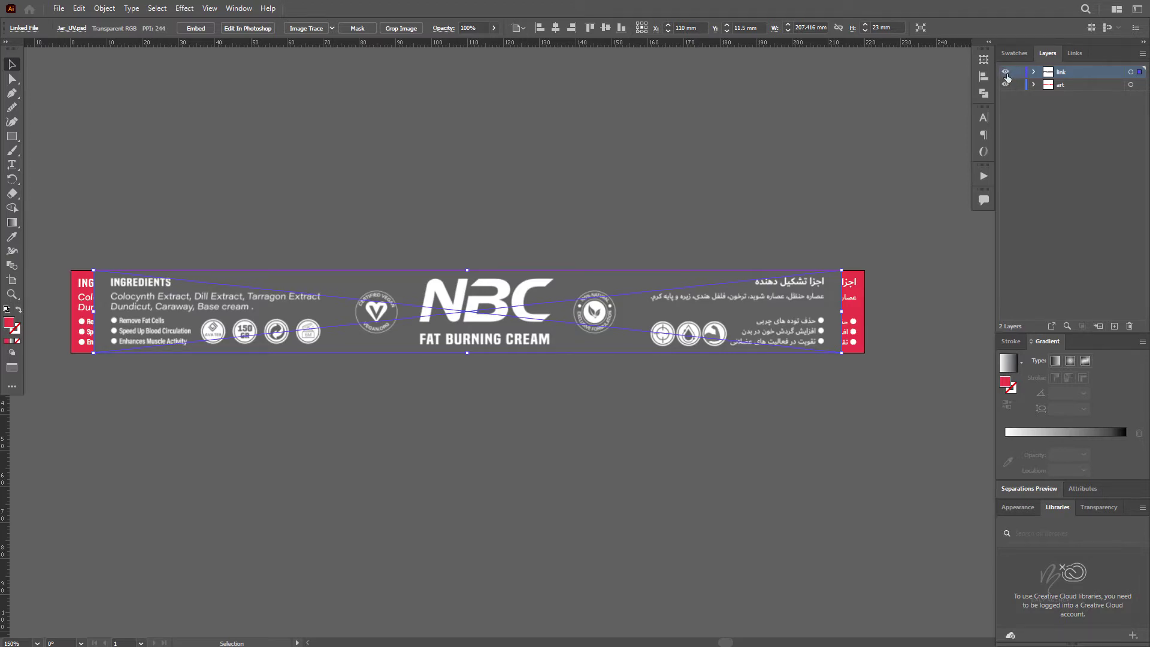
{"action": "left_click", "coordinate": [1004, 71]}
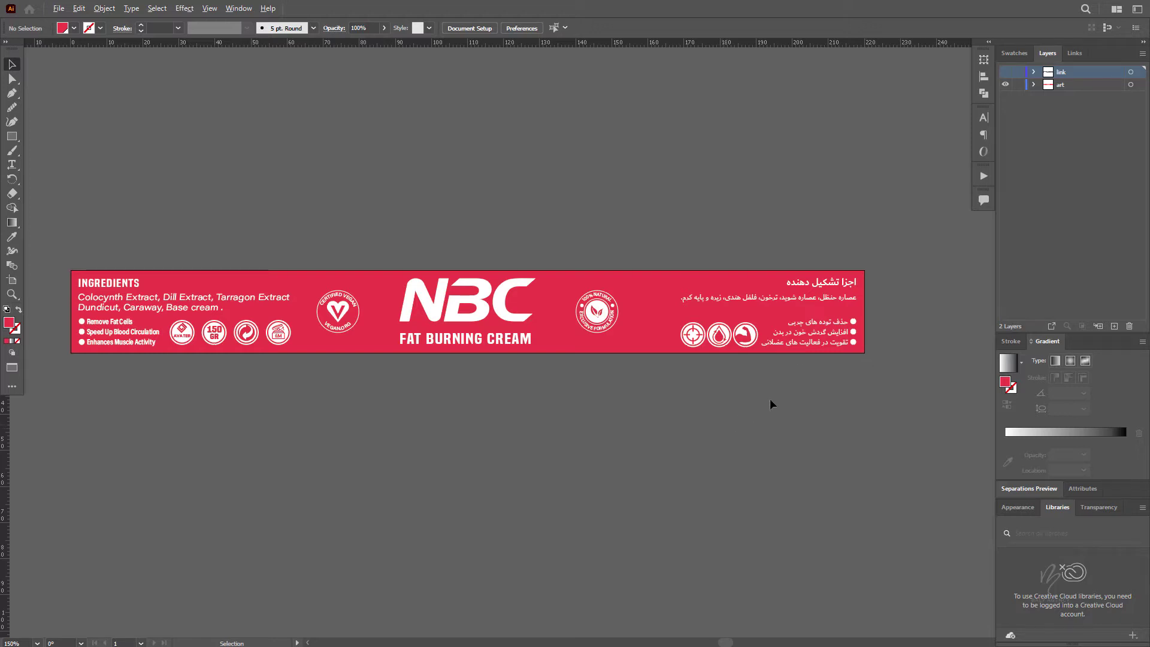
Step: Select the Persian title text, briefly enter and exit text editing, then reselect it
{"action": "scroll", "coordinate": [771, 401], "scroll_direction": "up", "scroll_amount": 5}
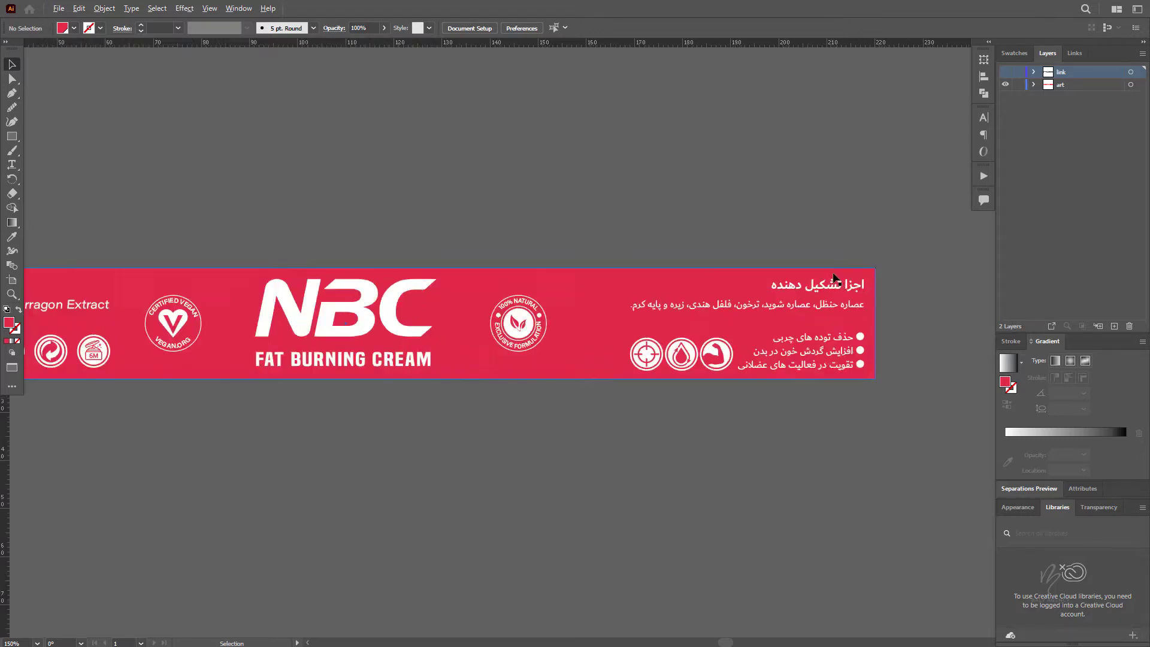
{"action": "scroll", "coordinate": [619, 220], "scroll_direction": "down", "scroll_amount": 1}
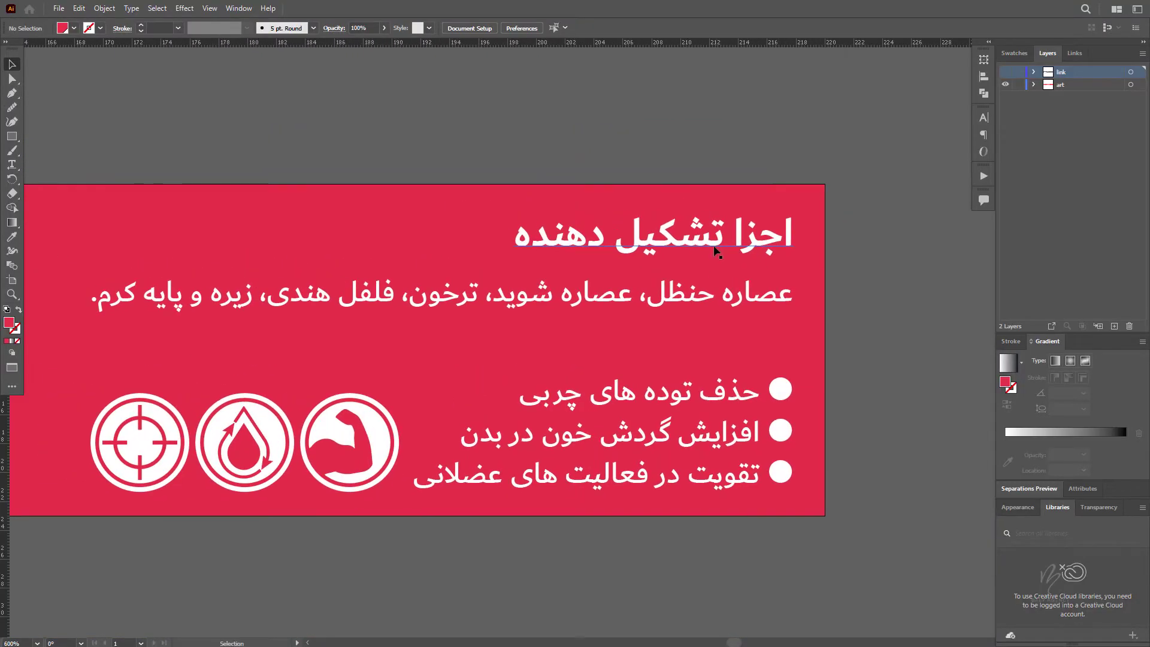
{"action": "left_click", "coordinate": [681, 246]}
{"action": "double_click", "coordinate": [680, 246]}
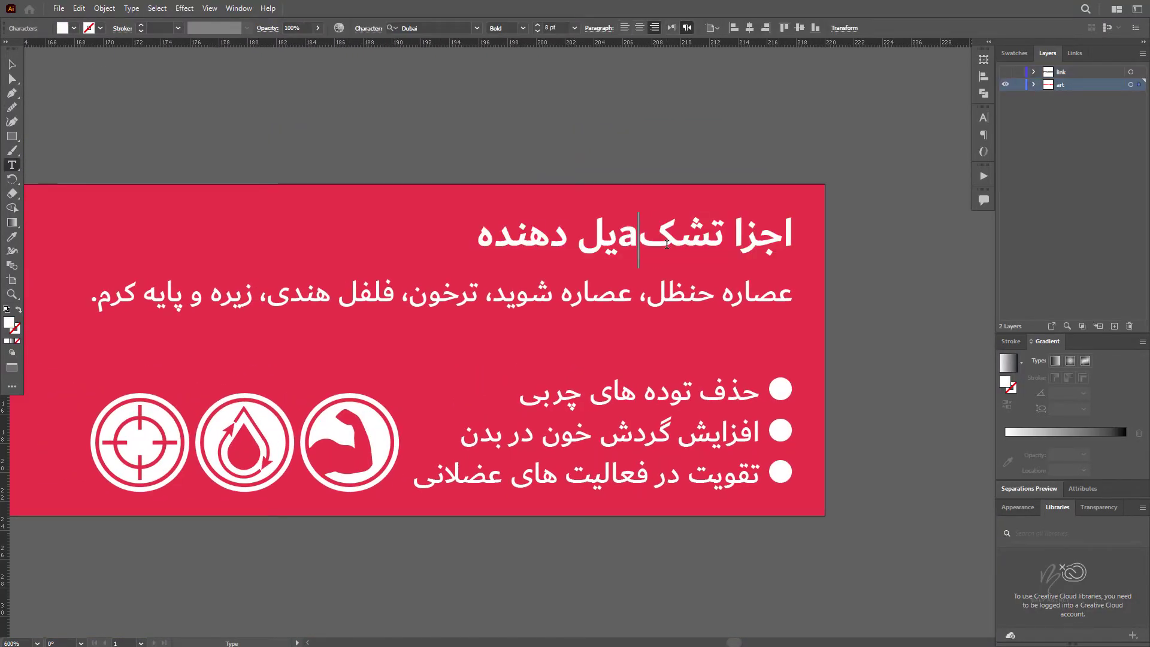
{"action": "key", "text": "Escape"}
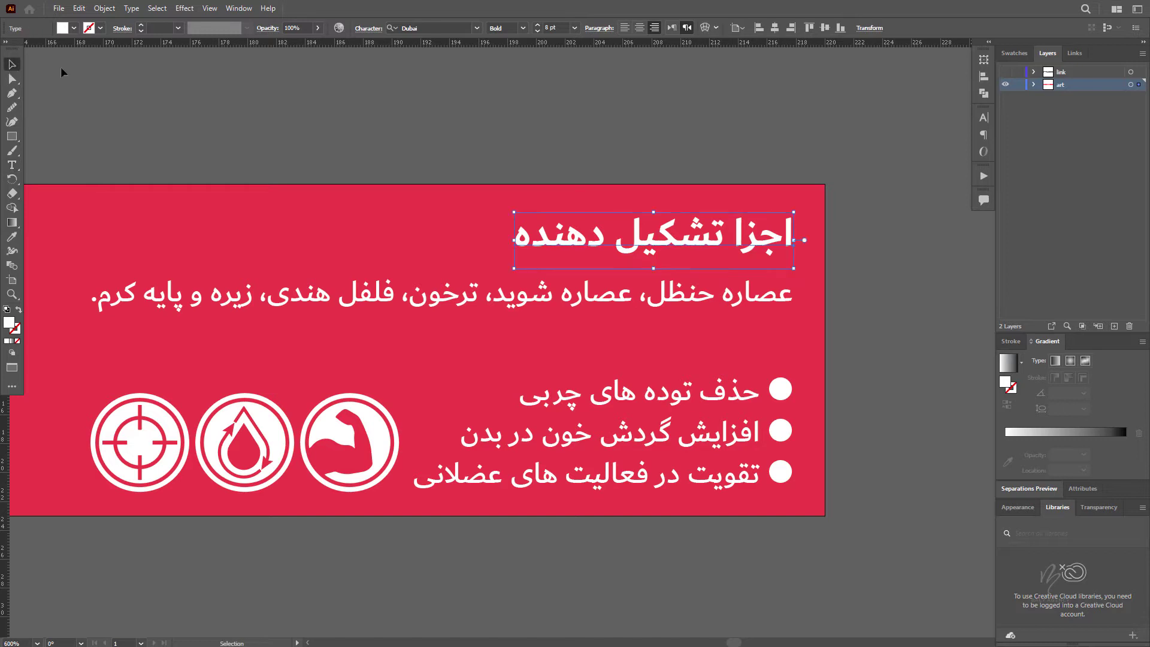
{"action": "left_click", "coordinate": [816, 238]}
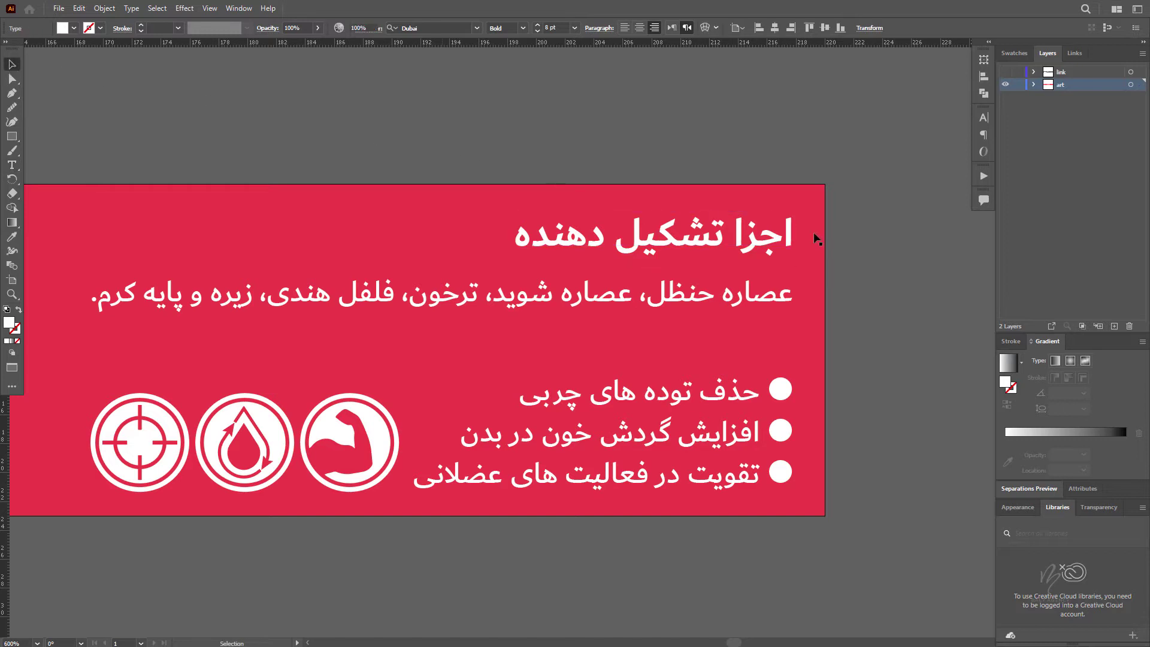
{"action": "left_click", "coordinate": [705, 247]}
Step: Select the first Persian bullet line, red background and 100% Natural seal, then clear selection
{"action": "left_click", "coordinate": [737, 408]}
{"action": "left_click", "coordinate": [807, 353]}
{"action": "left_click_drag", "start_coordinate": [342, 429], "coordinate": [670, 417]}
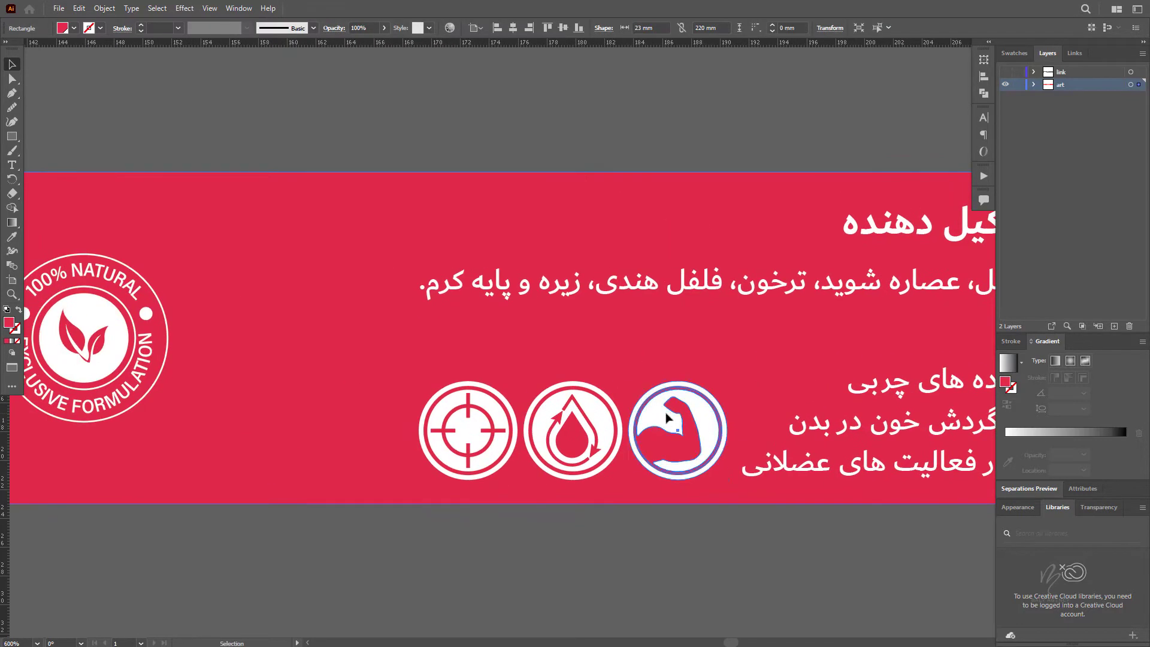
{"action": "scroll", "coordinate": [666, 418], "scroll_direction": "down", "scroll_amount": 3}
{"action": "scroll", "coordinate": [620, 294], "scroll_direction": "up", "scroll_amount": 5}
{"action": "left_click", "coordinate": [619, 293]}
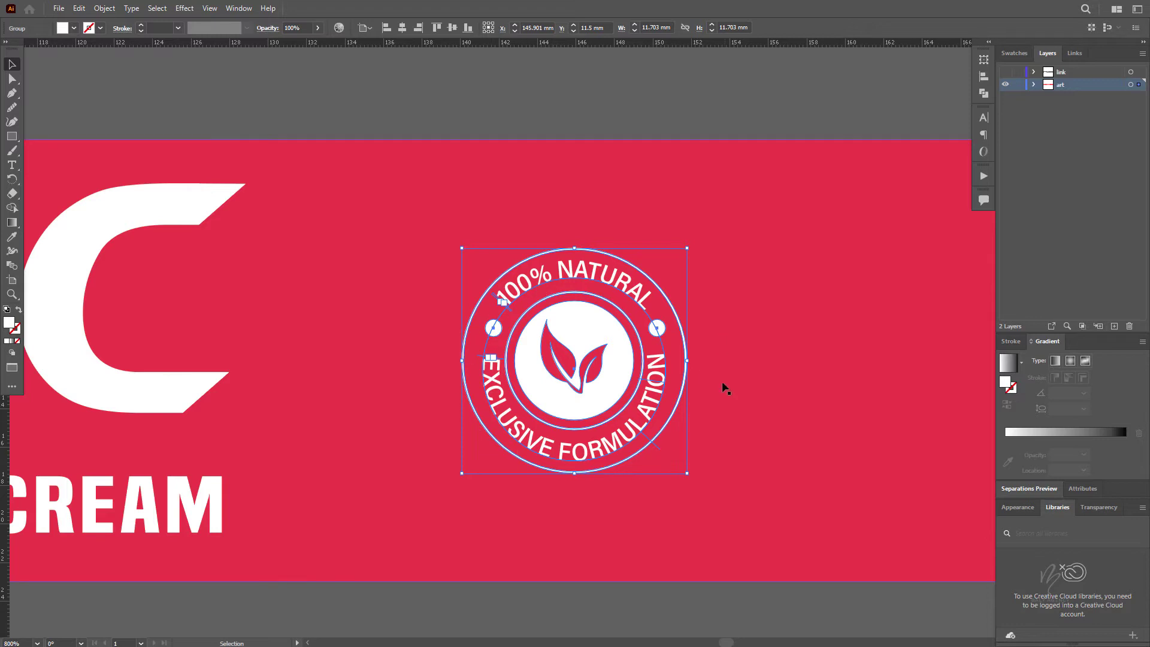
{"action": "scroll", "coordinate": [724, 388], "scroll_direction": "down", "scroll_amount": 3}
{"action": "left_click", "coordinate": [588, 603]}
Step: Scroll and pan to bring the whole label into view
{"action": "scroll", "coordinate": [427, 453], "scroll_direction": "up", "scroll_amount": 3}
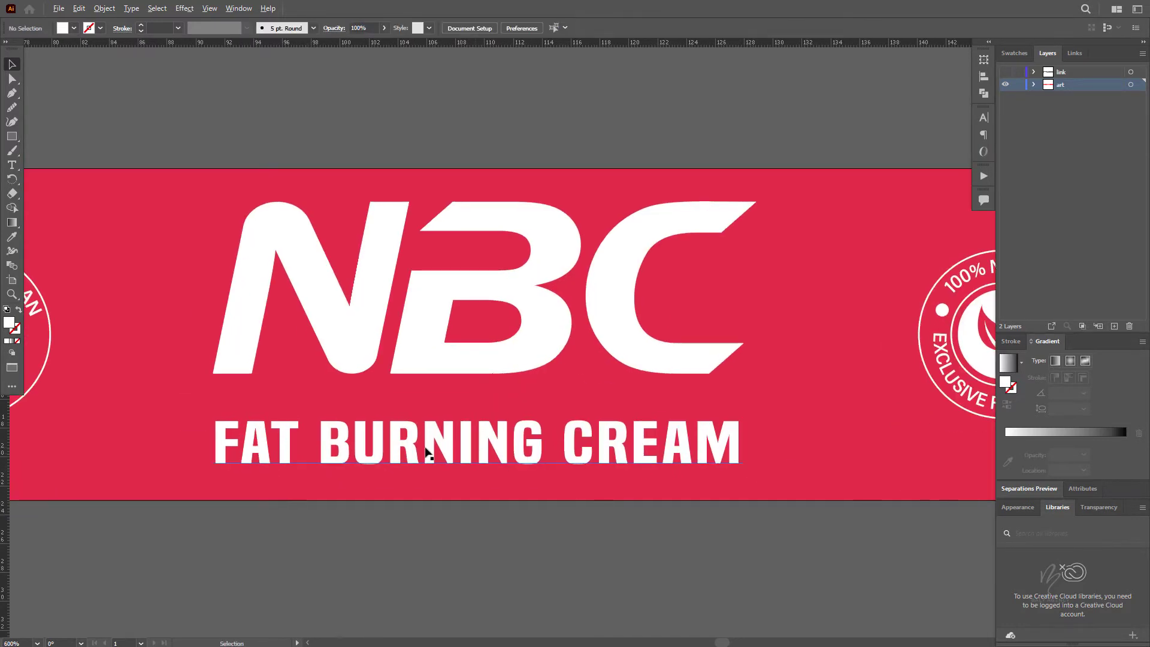
{"action": "scroll", "coordinate": [428, 453], "scroll_direction": "down", "scroll_amount": 3}
{"action": "scroll", "coordinate": [411, 475], "scroll_direction": "up", "scroll_amount": 1}
{"action": "scroll", "coordinate": [367, 526], "scroll_direction": "up", "scroll_amount": 1}
{"action": "scroll", "coordinate": [469, 315], "scroll_direction": "up", "scroll_amount": 1}
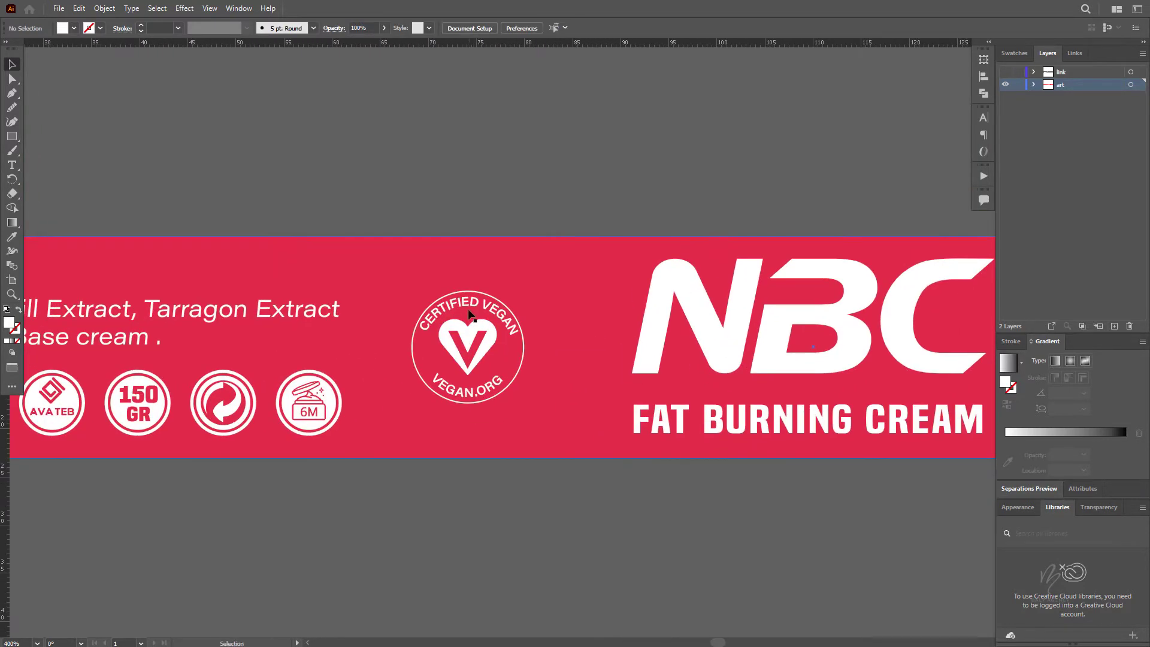
{"action": "scroll", "coordinate": [439, 458], "scroll_direction": "down", "scroll_amount": 1}
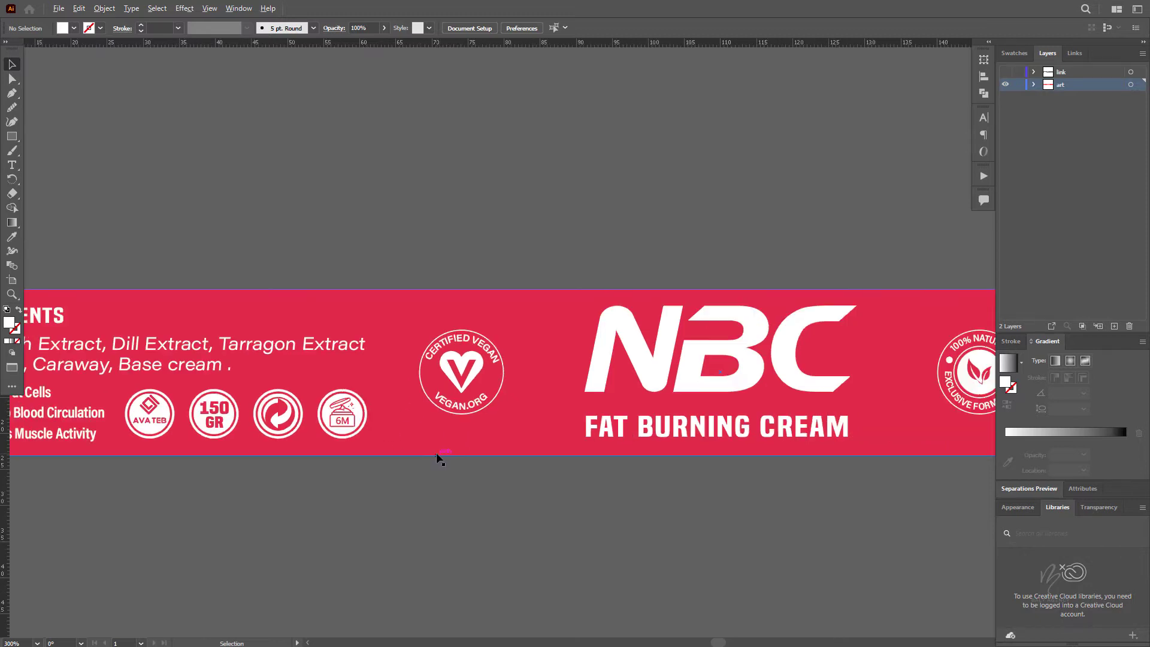
{"action": "left_click_drag", "start_coordinate": [439, 457], "coordinate": [521, 472]}
{"action": "scroll", "coordinate": [521, 472], "scroll_direction": "down", "scroll_amount": 2}
{"action": "scroll", "coordinate": [745, 472], "scroll_direction": "up", "scroll_amount": 1}
{"action": "mouse_move", "coordinate": [744, 472]}
{"action": "left_mouse_down"}
{"action": "mouse_move", "coordinate": [516, 433]}
{"action": "mouse_move", "coordinate": [622, 434]}
{"action": "left_mouse_up"}
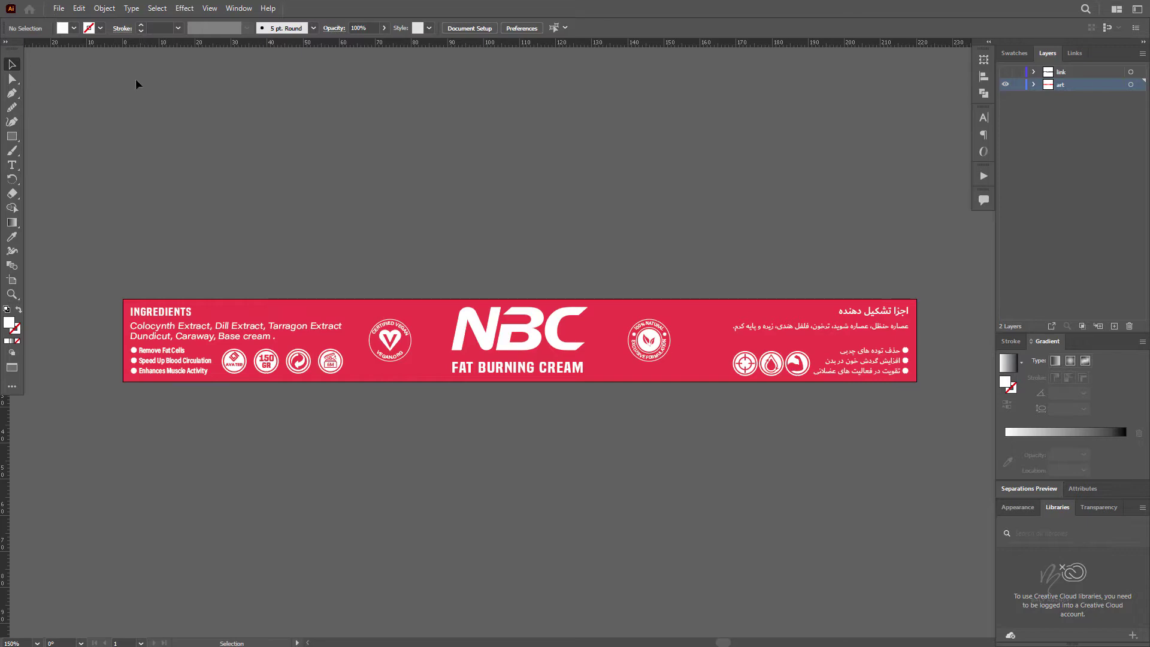
Step: Save the label file to the Desktop via Save As
{"action": "left_click", "coordinate": [59, 8]}
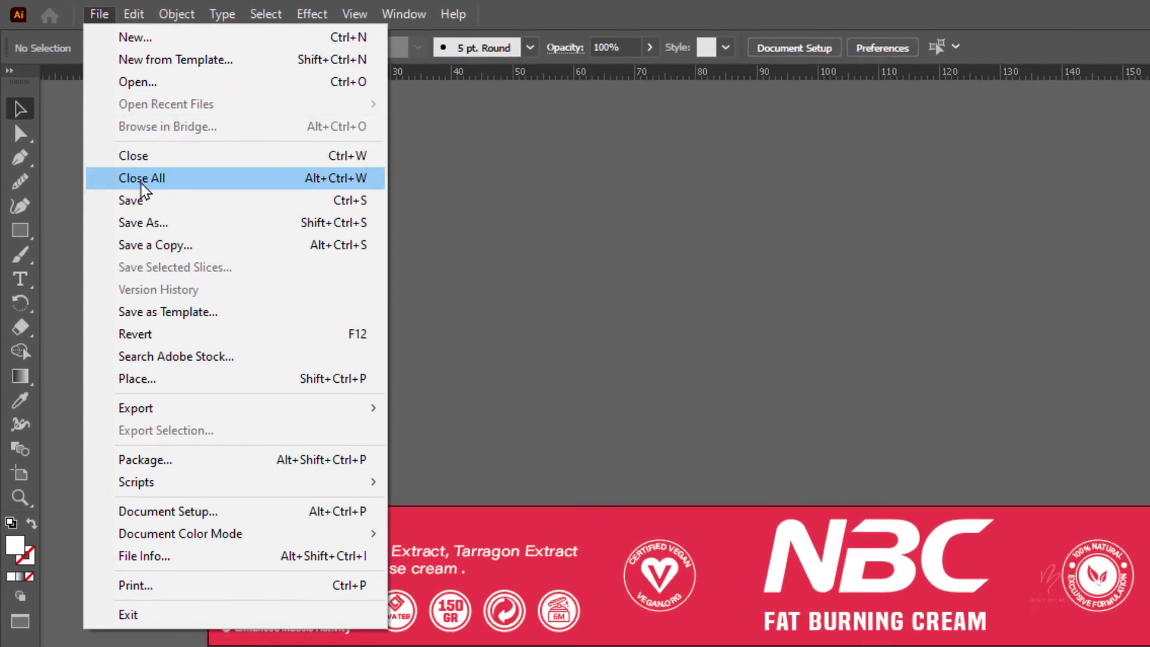
{"action": "left_click", "coordinate": [150, 222]}
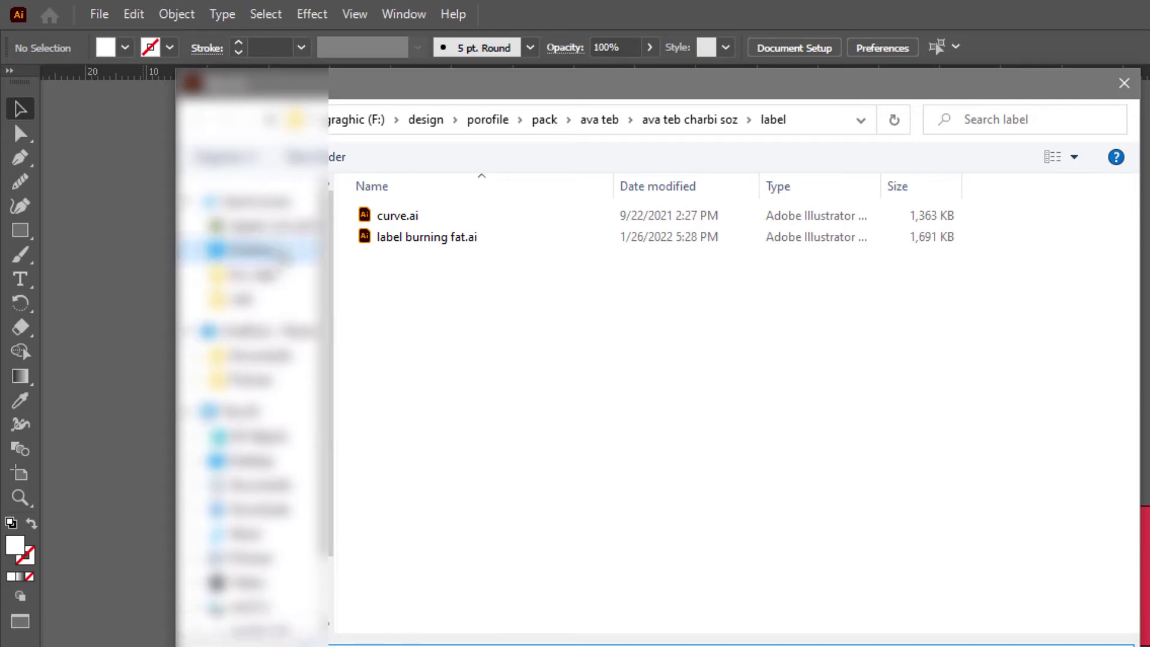
{"action": "left_click", "coordinate": [278, 255]}
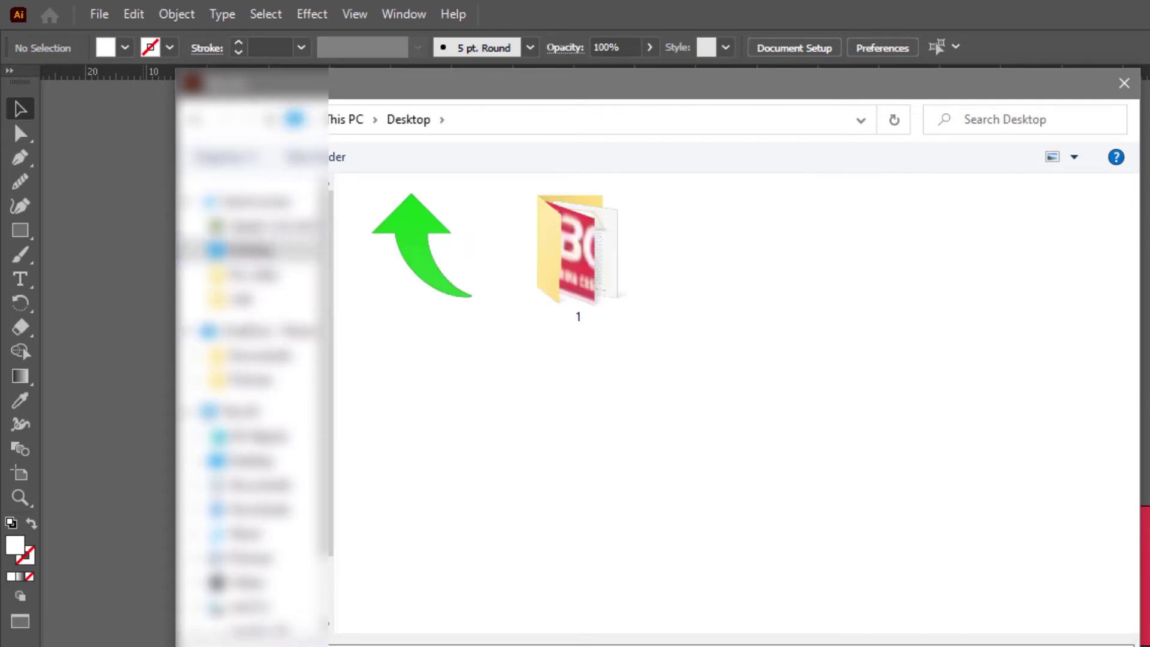
{"action": "key", "text": "Return"}
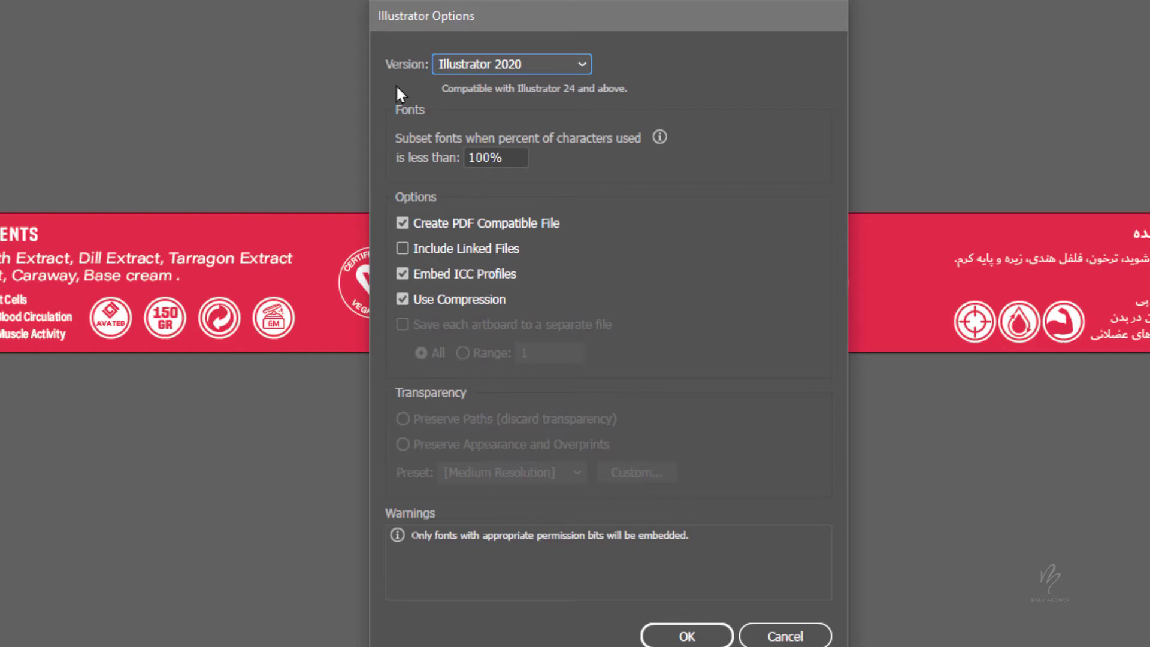
Step: Set Version to Illustrator CC (Legacy) and accept the legacy-format warning
{"action": "left_click", "coordinate": [443, 67]}
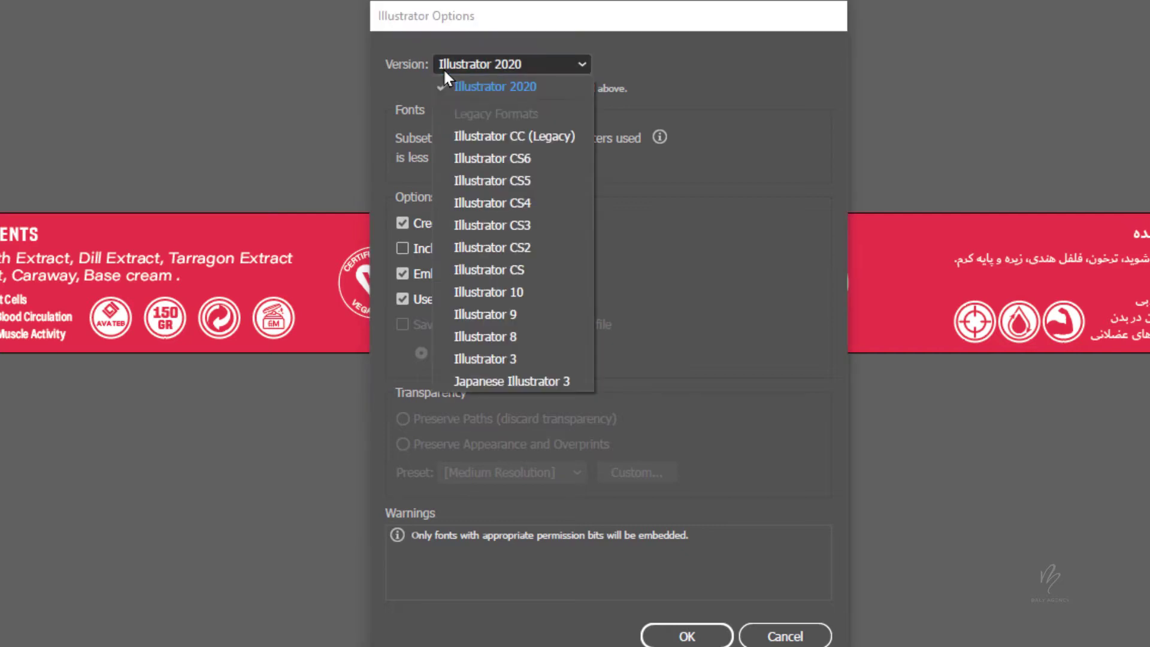
{"action": "left_click", "coordinate": [487, 137]}
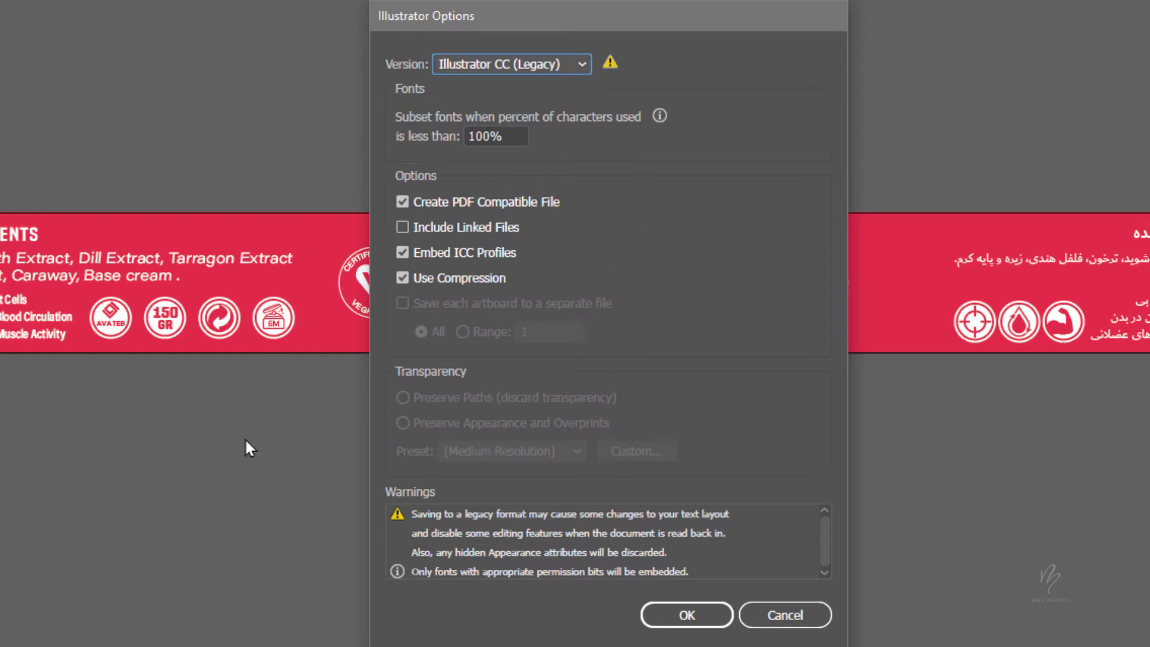
{"action": "left_click", "coordinate": [712, 617]}
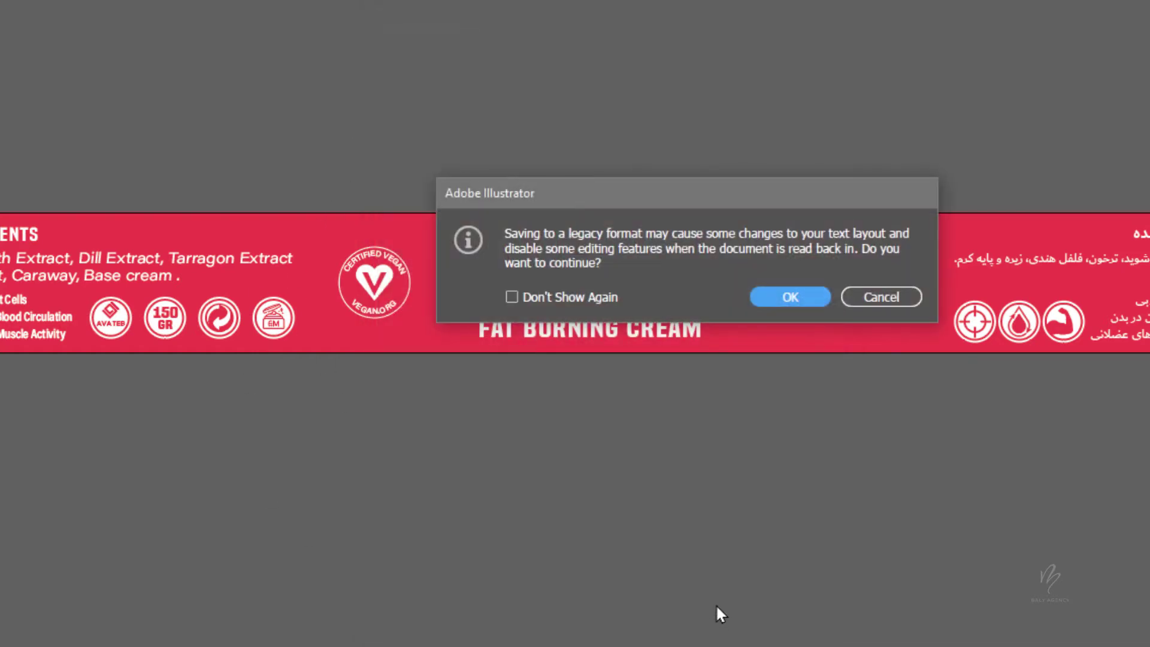
{"action": "left_click", "coordinate": [775, 296]}
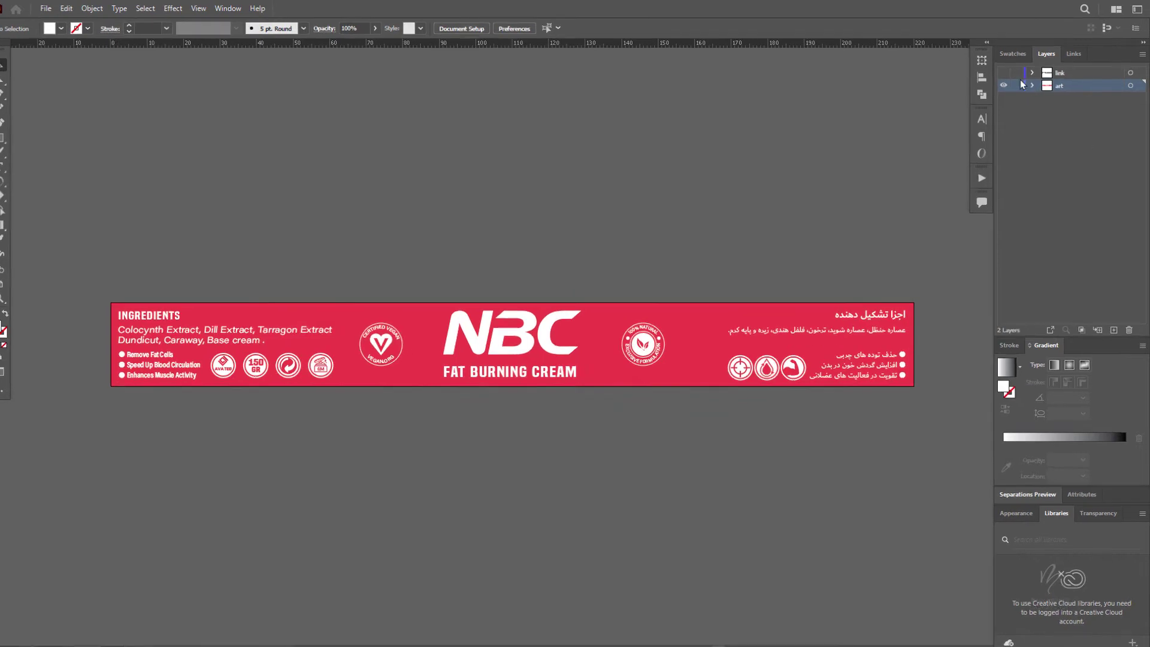
Step: Show the link layer, reveal Jar_UV.psd's Desktop folder from Links, and undo a trial move
{"action": "left_click", "coordinate": [1004, 72]}
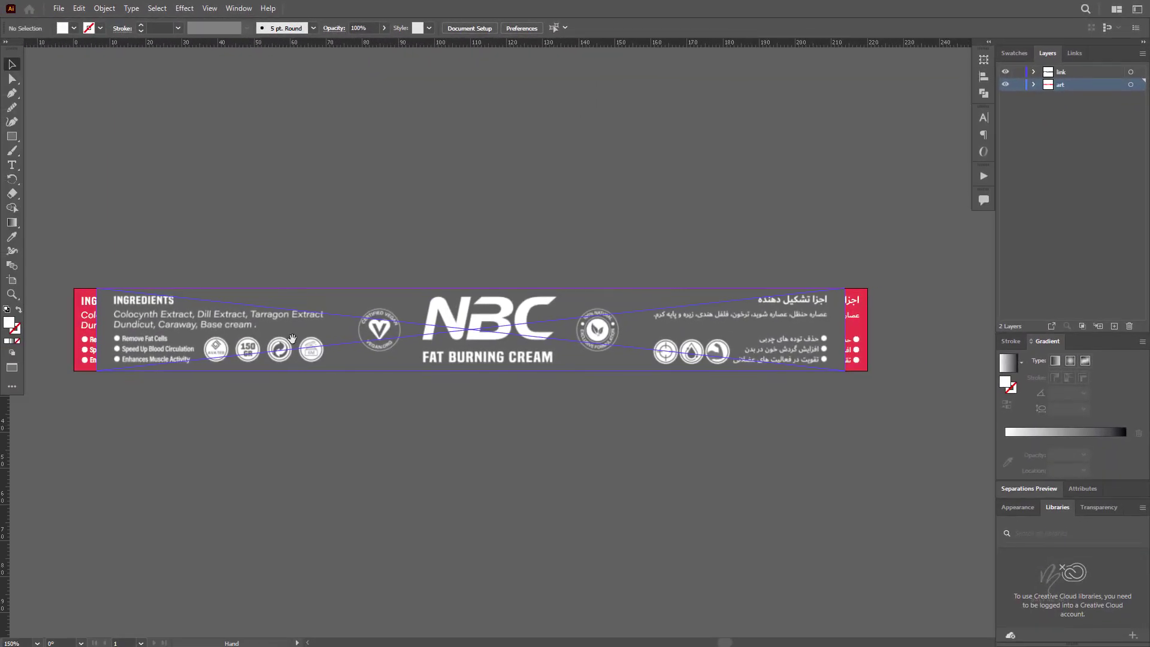
{"action": "left_click", "coordinate": [458, 323]}
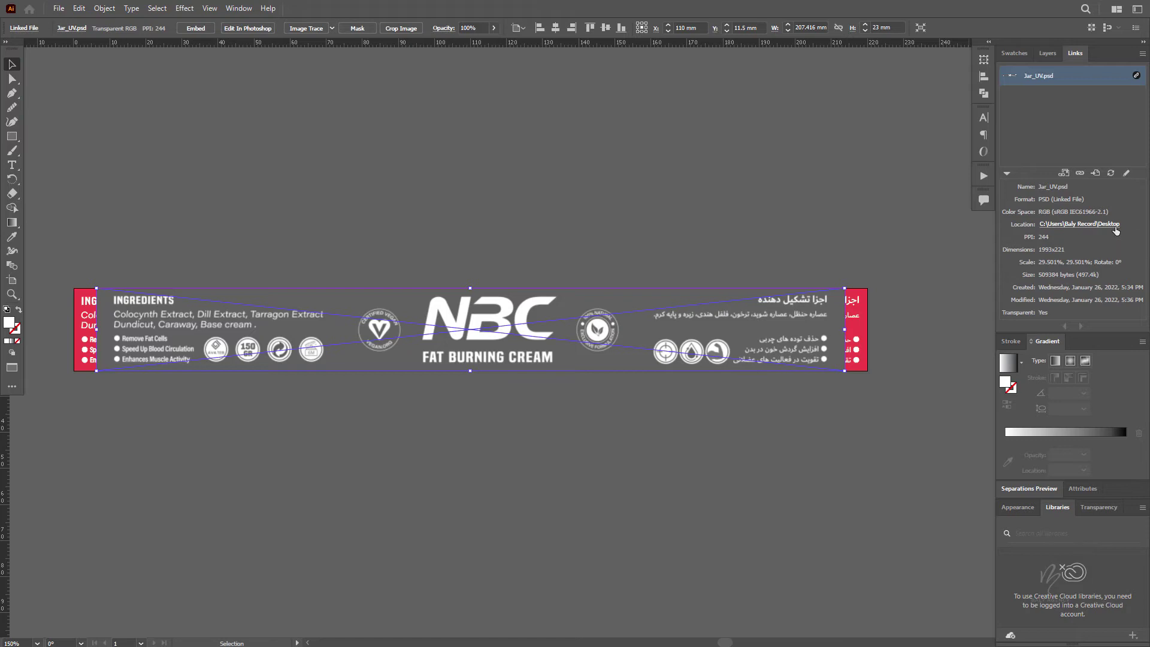
{"action": "left_click", "coordinate": [1116, 224]}
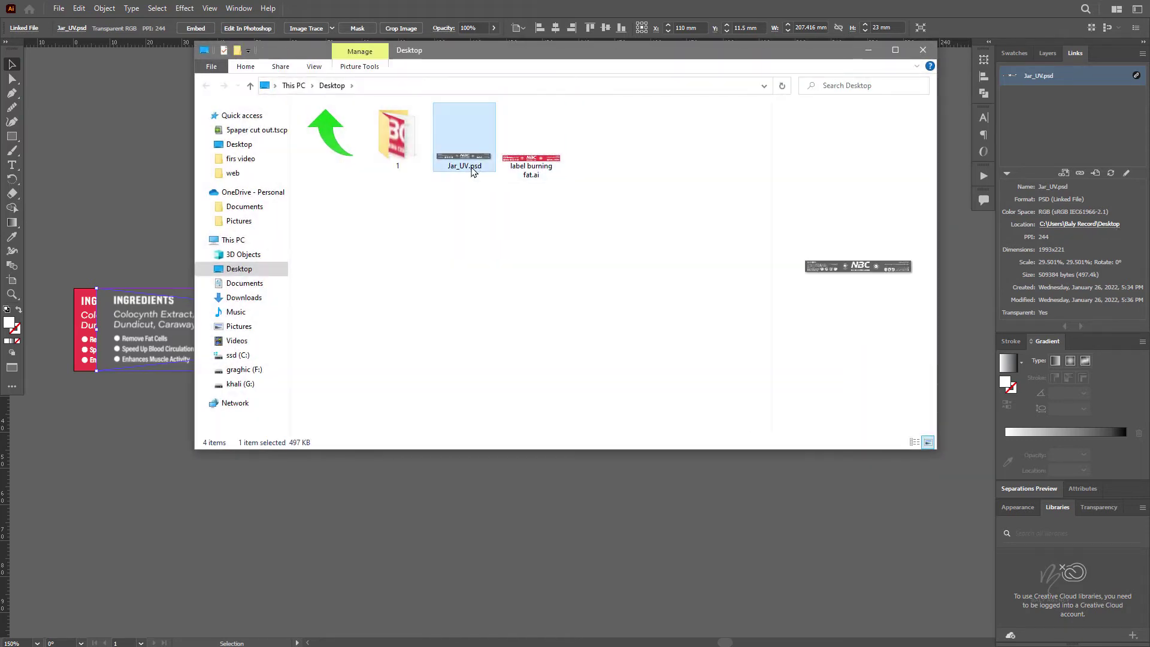
{"action": "left_click_drag", "start_coordinate": [482, 53], "coordinate": [364, 401]}
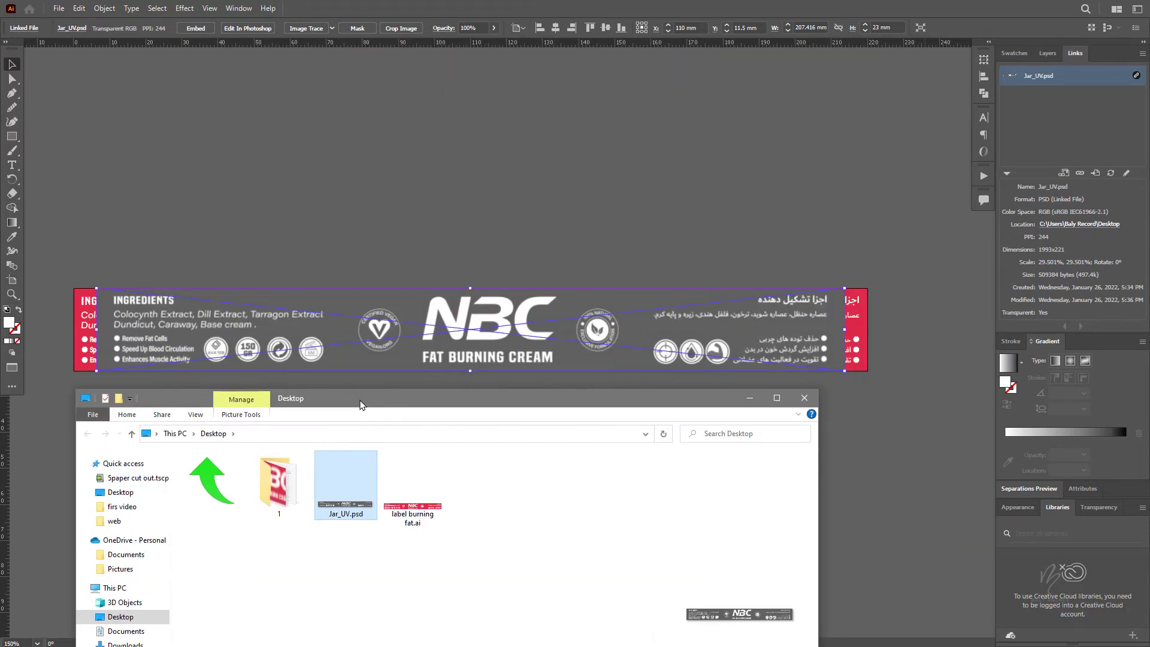
{"action": "left_click", "coordinate": [804, 398]}
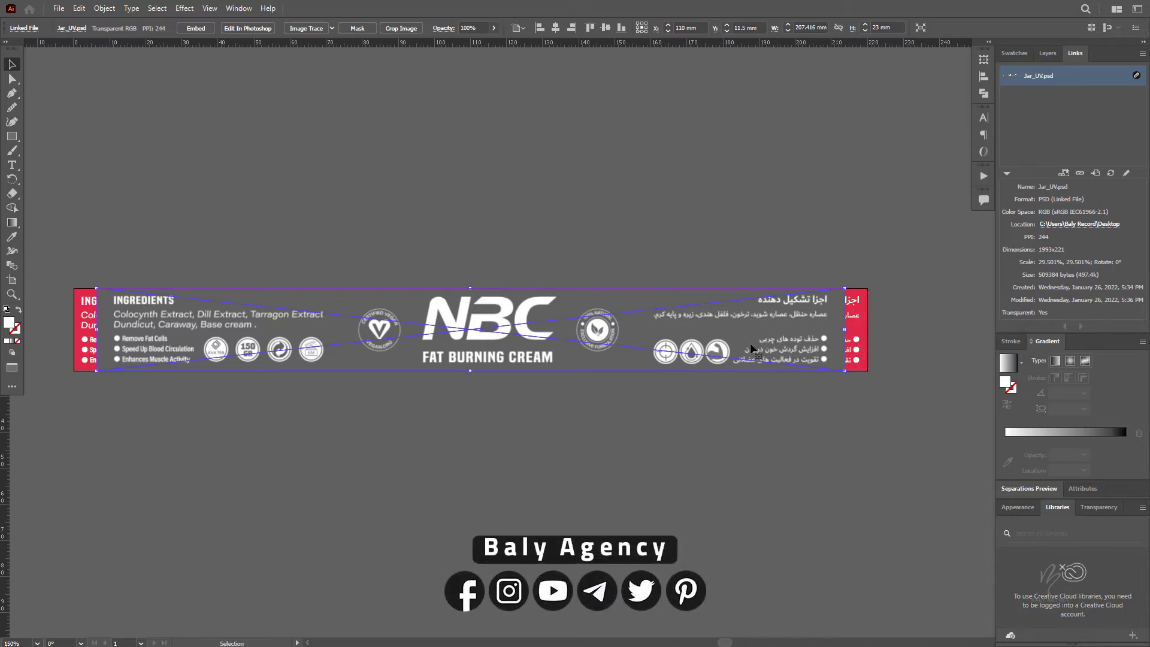
{"action": "left_click_drag", "start_coordinate": [511, 334], "coordinate": [511, 357]}
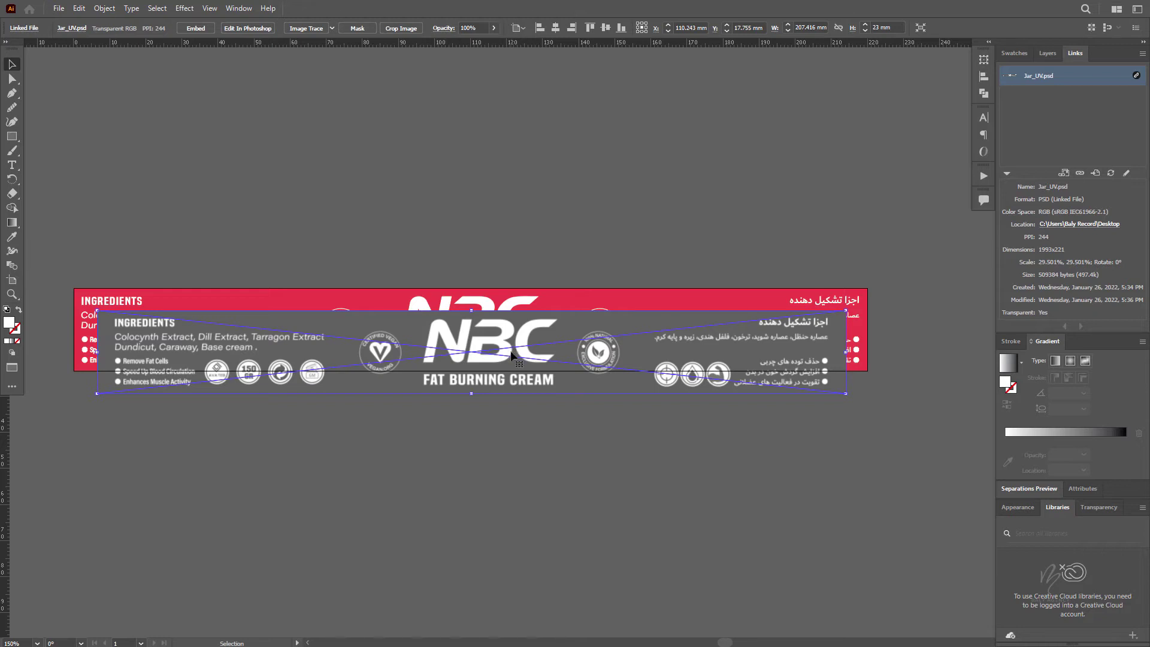
{"action": "key", "text": "ctrl+z"}
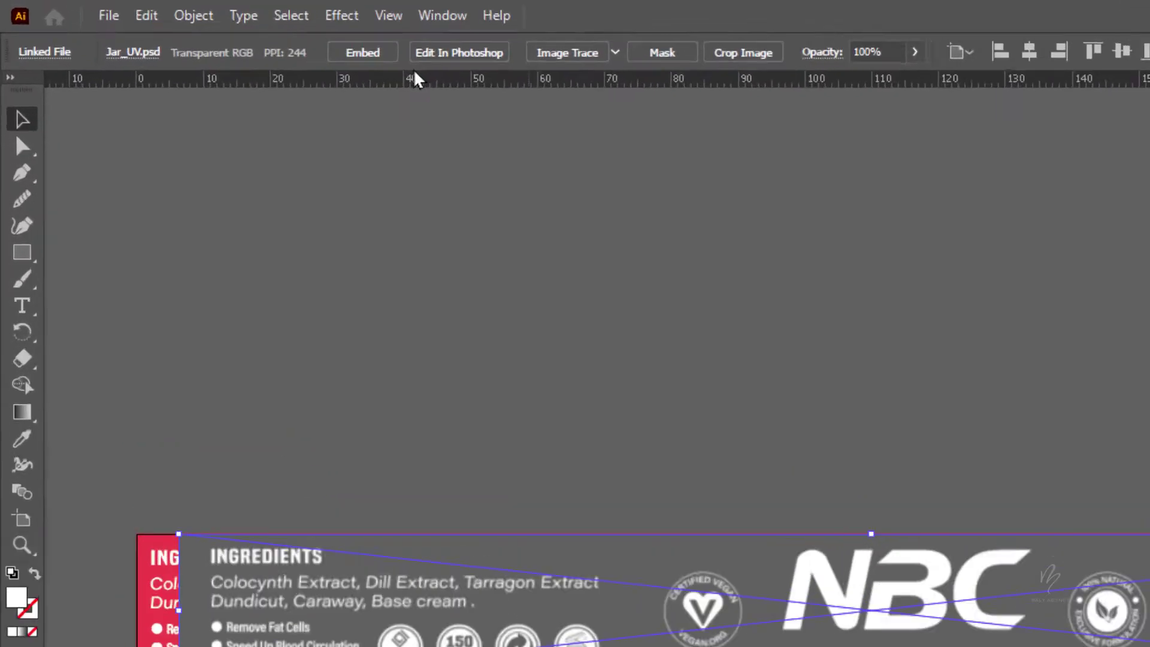
{"action": "left_click", "coordinate": [763, 90]}
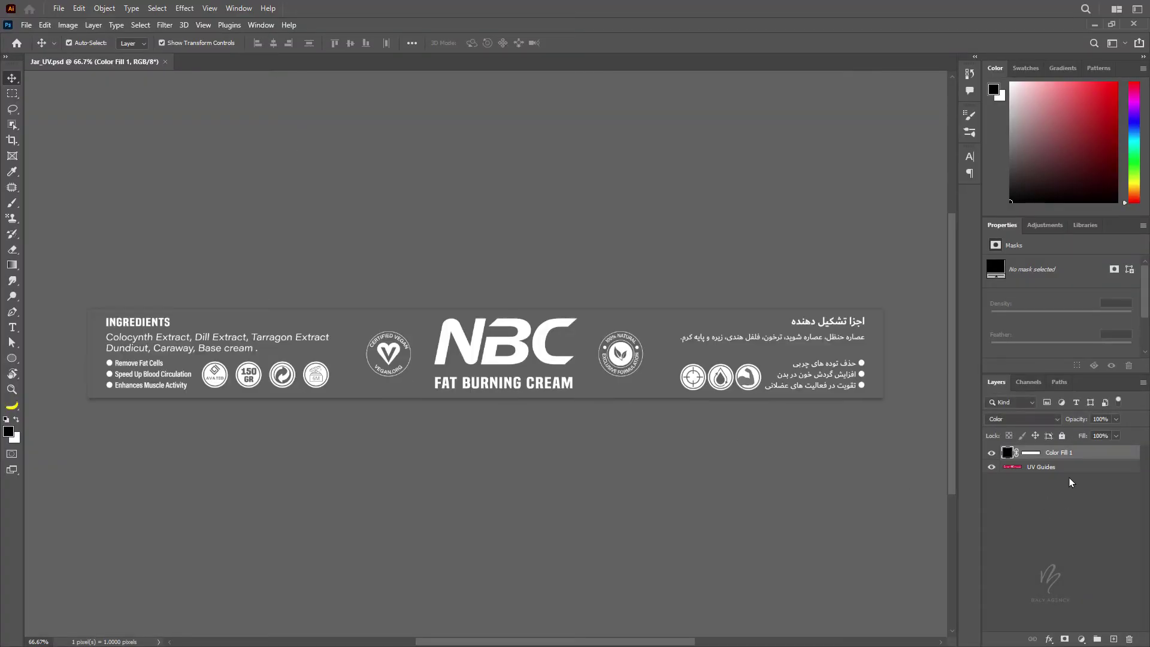
{"action": "left_click", "coordinate": [993, 452]}
{"action": "left_click", "coordinate": [1022, 418]}
{"action": "left_click", "coordinate": [1092, 448]}
{"action": "left_click", "coordinate": [992, 454]}
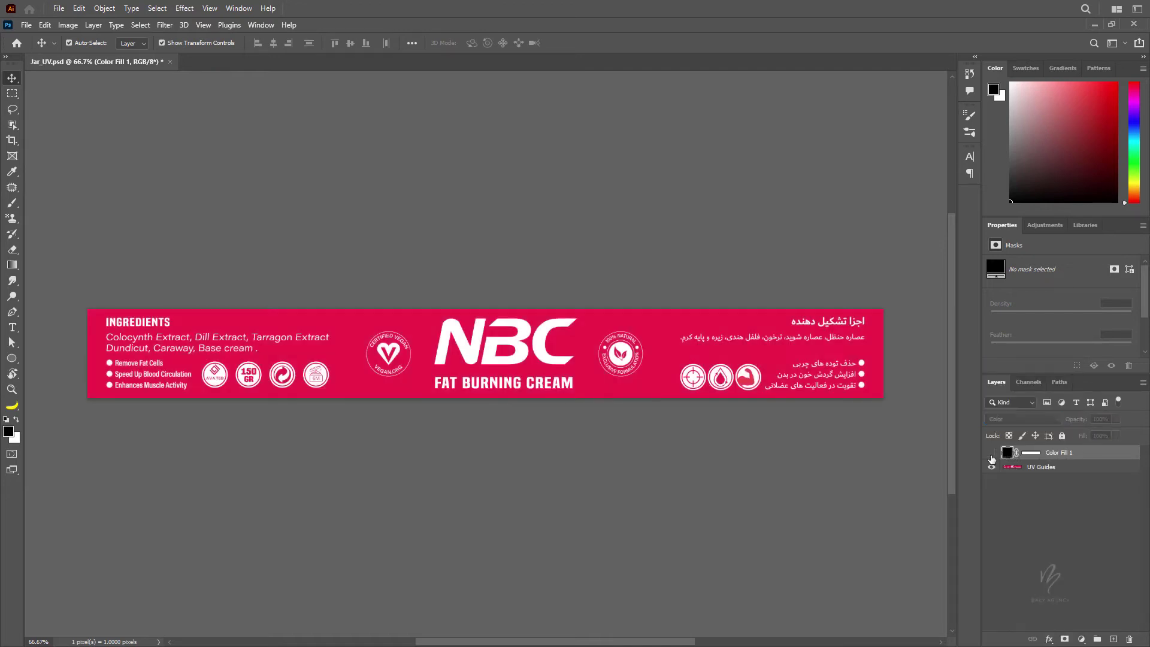
{"action": "left_click", "coordinate": [991, 453]}
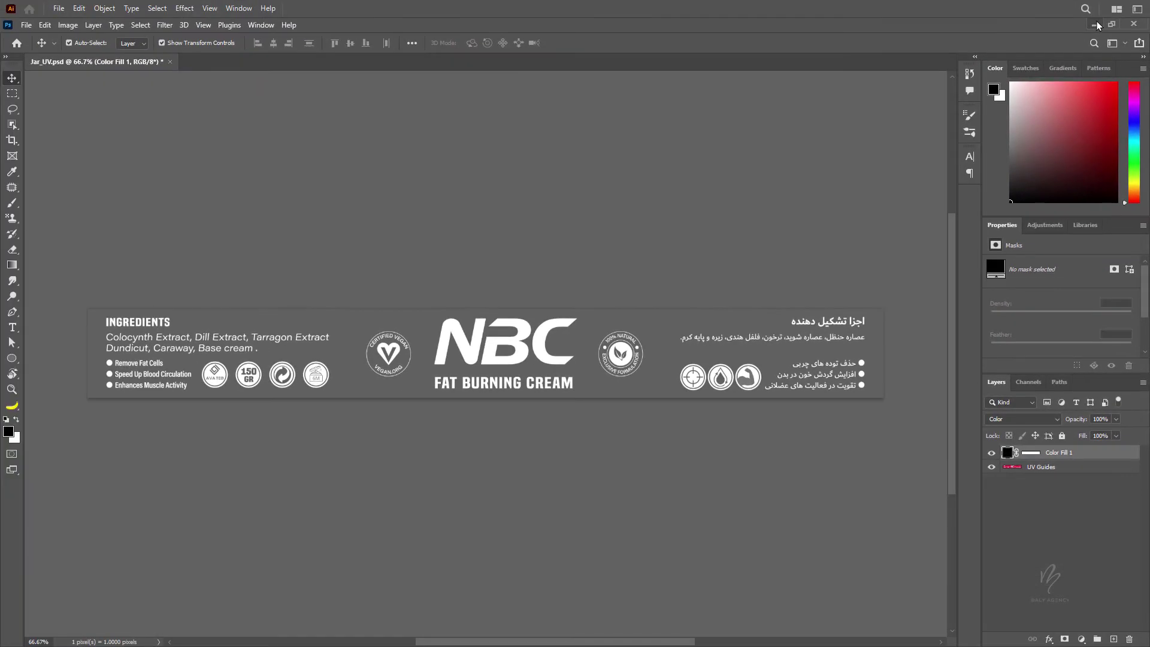
{"action": "left_click", "coordinate": [1095, 24]}
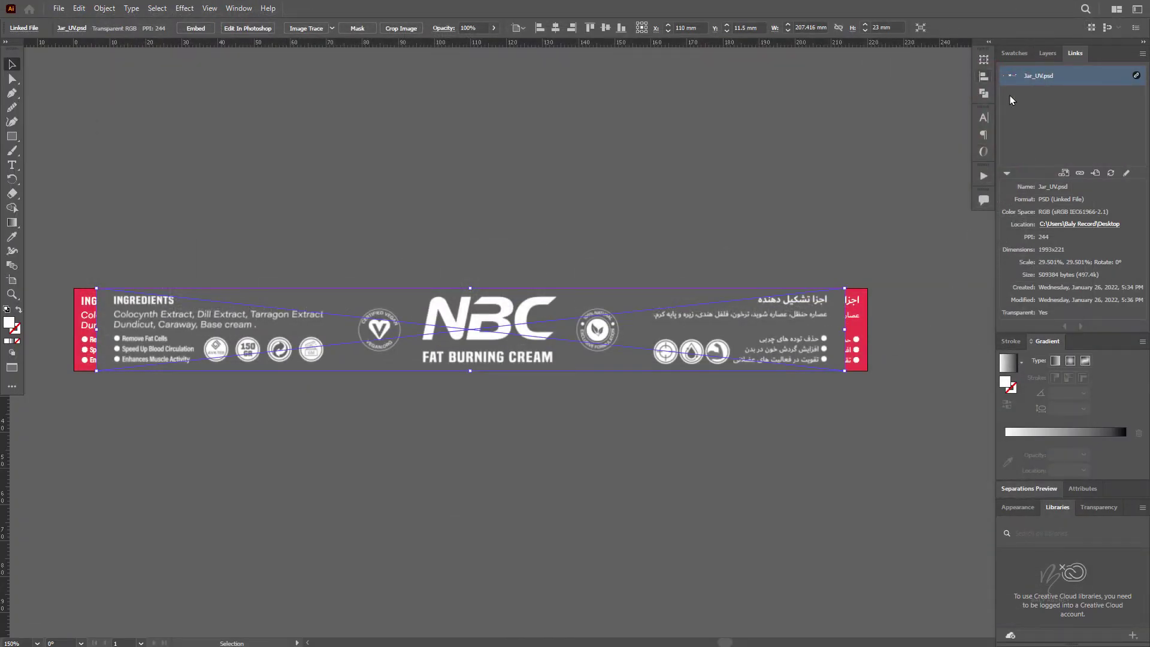
Step: Hide the link layer, then start Package, saving the document and accepting the legacy warning
{"action": "left_click", "coordinate": [1046, 53]}
{"action": "left_click", "coordinate": [1005, 71]}
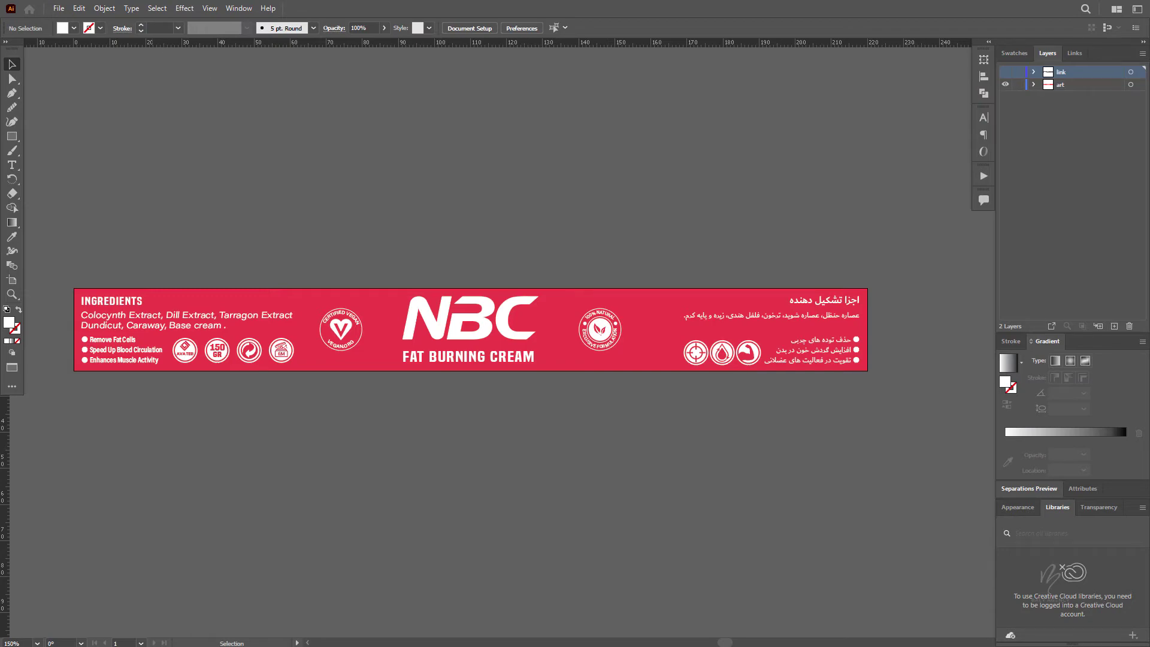
{"action": "left_click", "coordinate": [59, 10]}
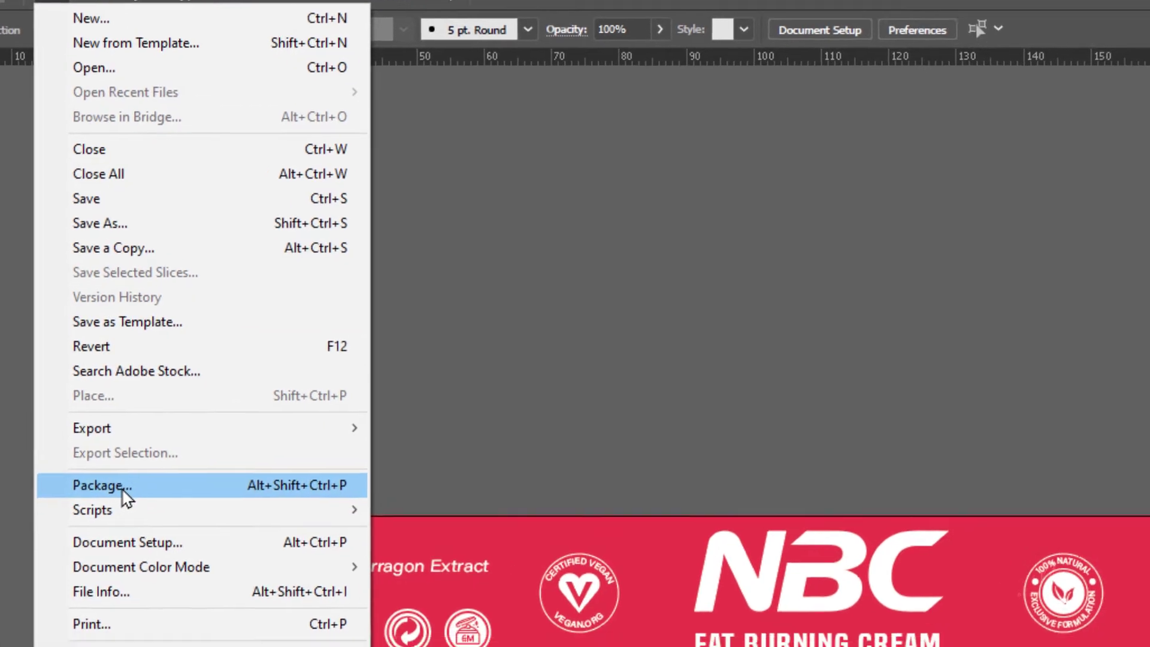
{"action": "left_click", "coordinate": [174, 508]}
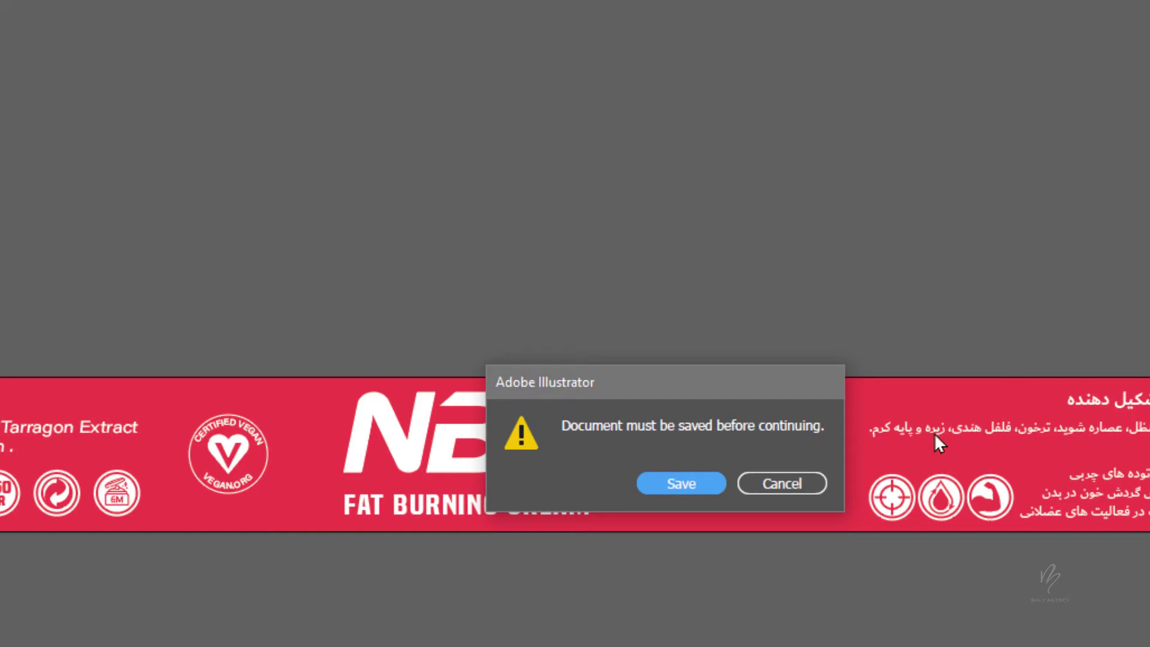
{"action": "left_click", "coordinate": [692, 483]}
{"action": "left_click", "coordinate": [777, 492]}
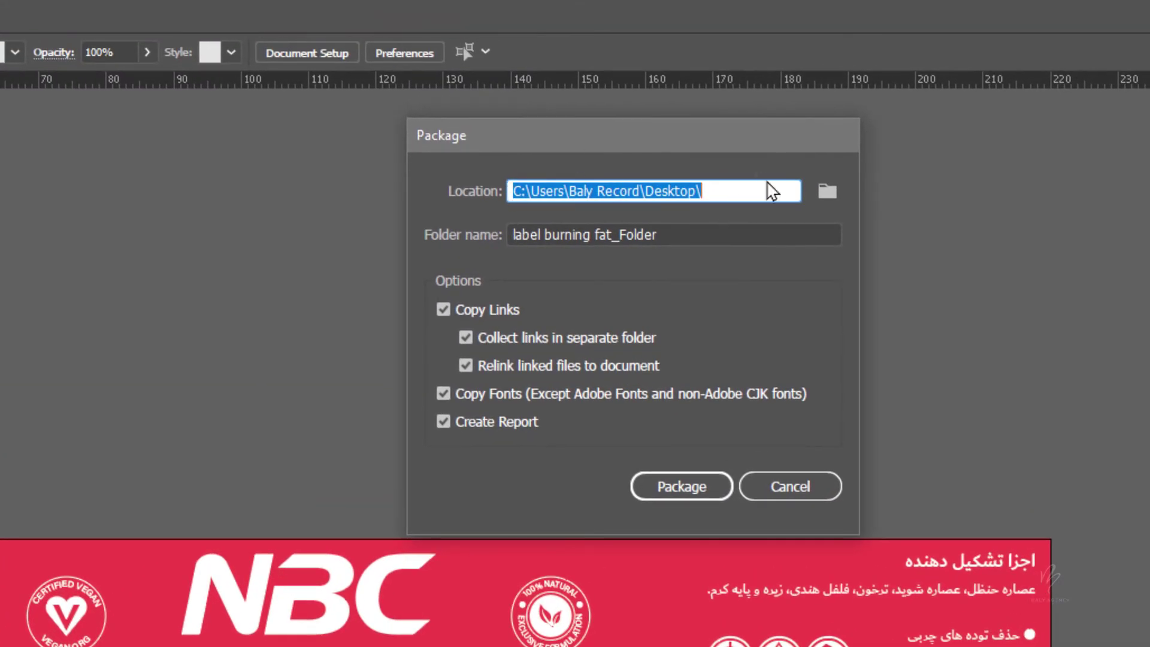
Step: Set the package location to Desktop and trim the folder name to 'label burning fat'
{"action": "left_click", "coordinate": [824, 192]}
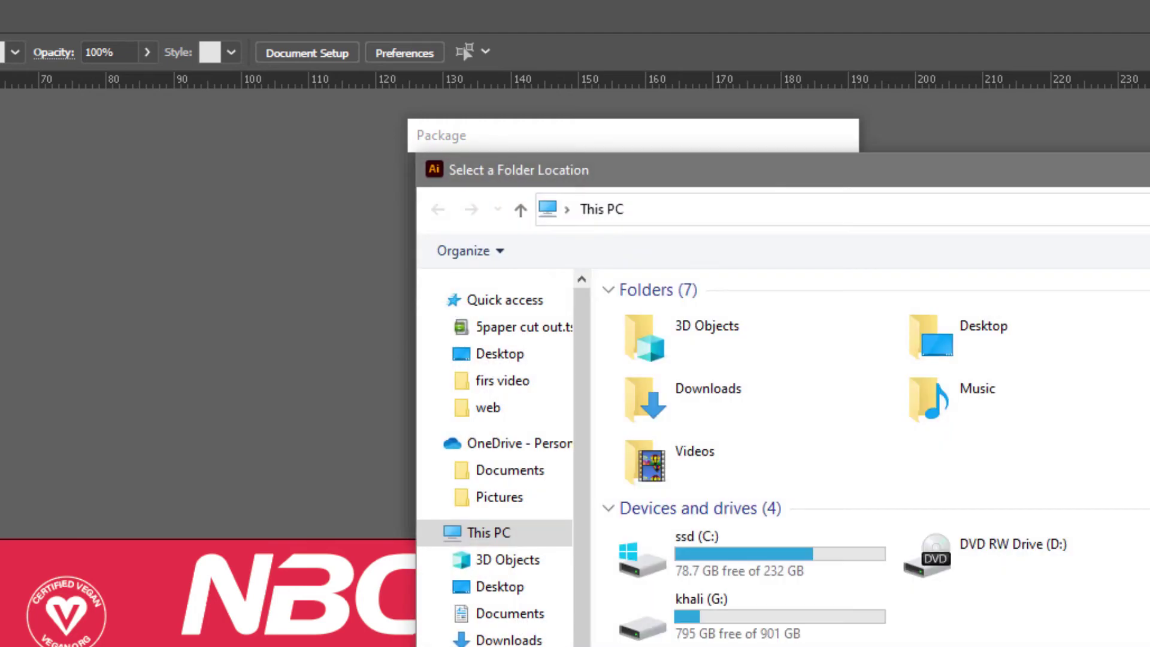
{"action": "left_click", "coordinate": [499, 354]}
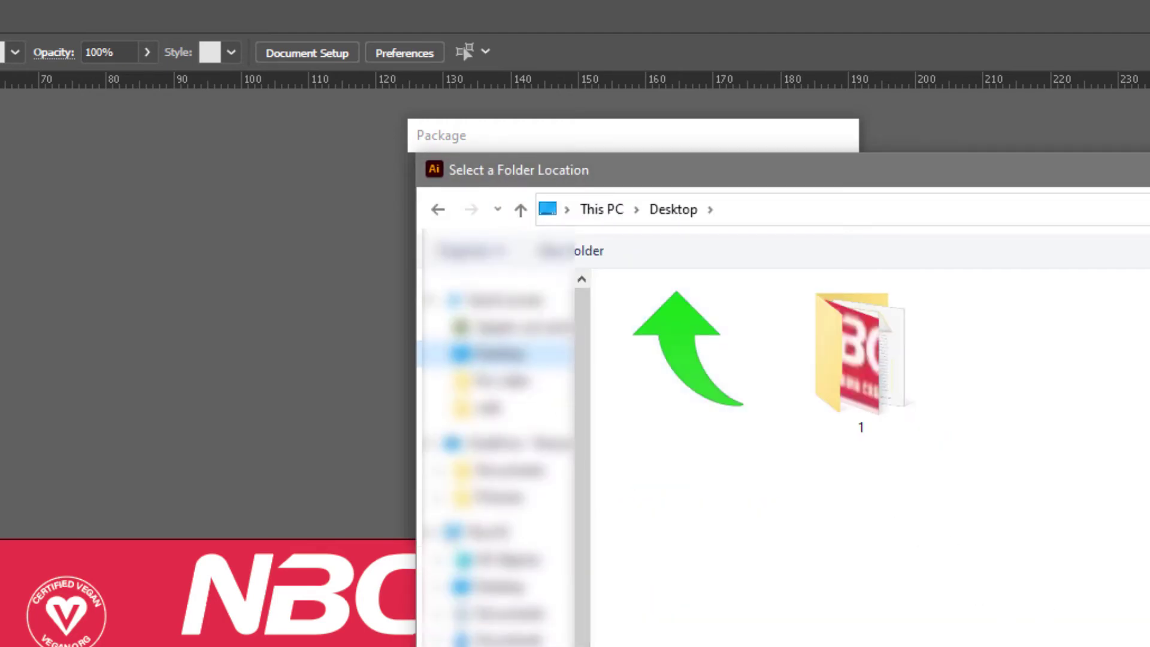
{"action": "key", "text": "Return"}
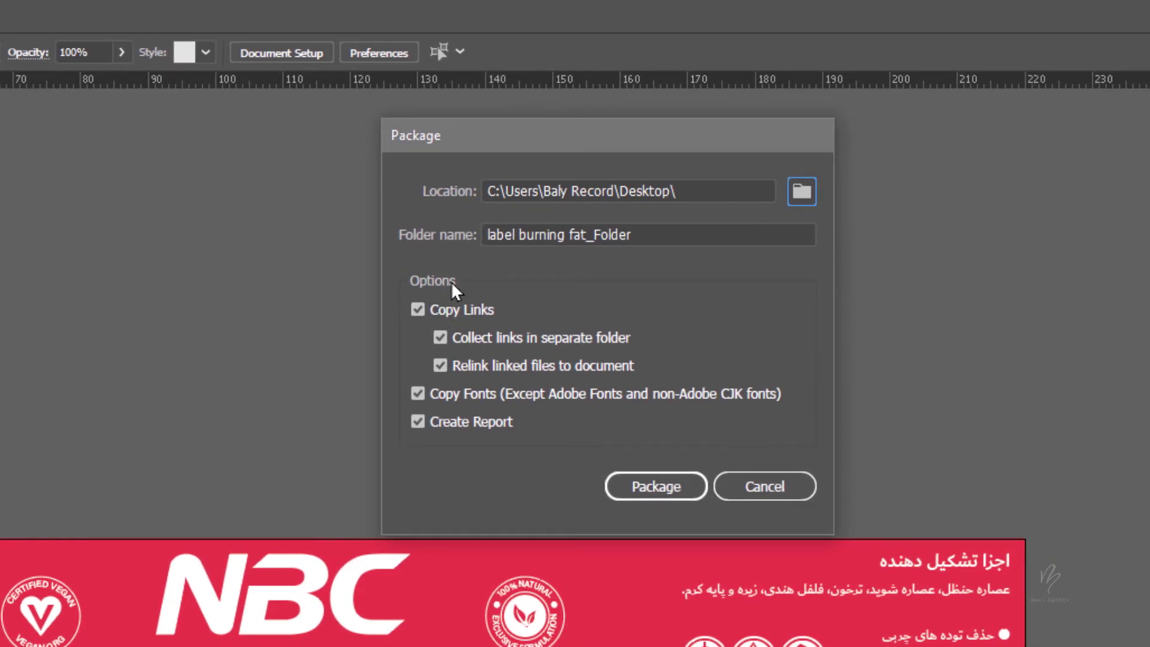
{"action": "left_click", "coordinate": [682, 234]}
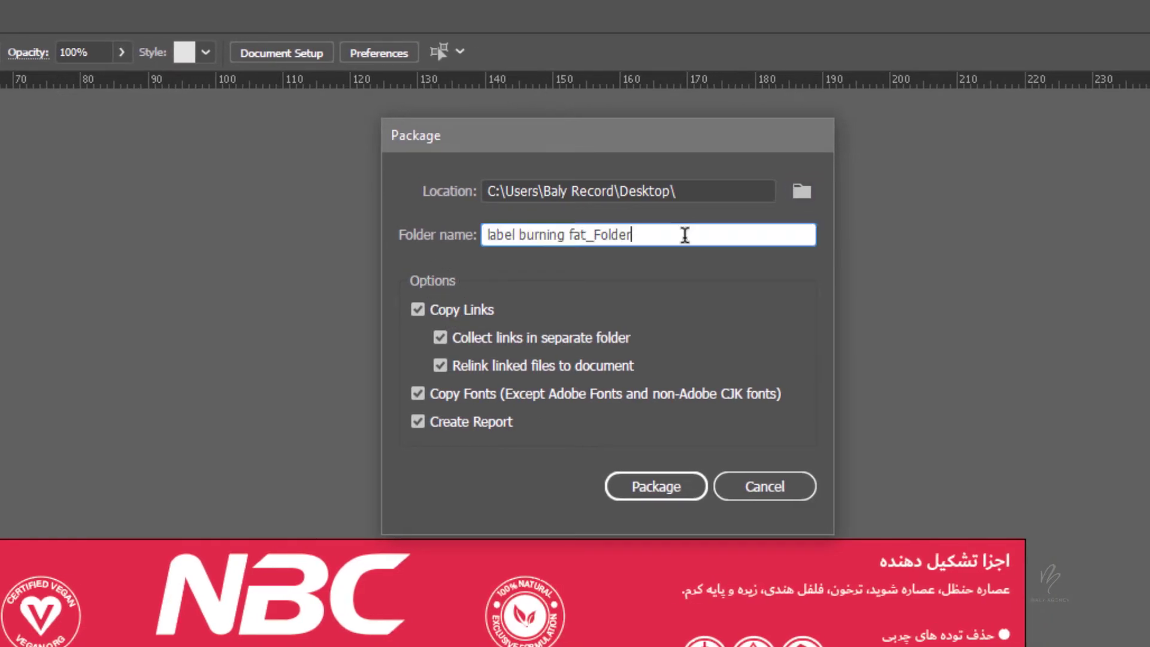
{"action": "key", "text": "BackSpace"}
{"action": "key", "text": "BackSpace"}
{"action": "key", "text": "BackSpace"}
{"action": "key", "text": "BackSpace"}
{"action": "key", "text": "BackSpace"}
{"action": "key", "text": "BackSpace"}
{"action": "key", "text": "BackSpace"}
Step: Create the package, accepting font-restriction and legacy warnings, then show the package folder
{"action": "left_click", "coordinate": [417, 395]}
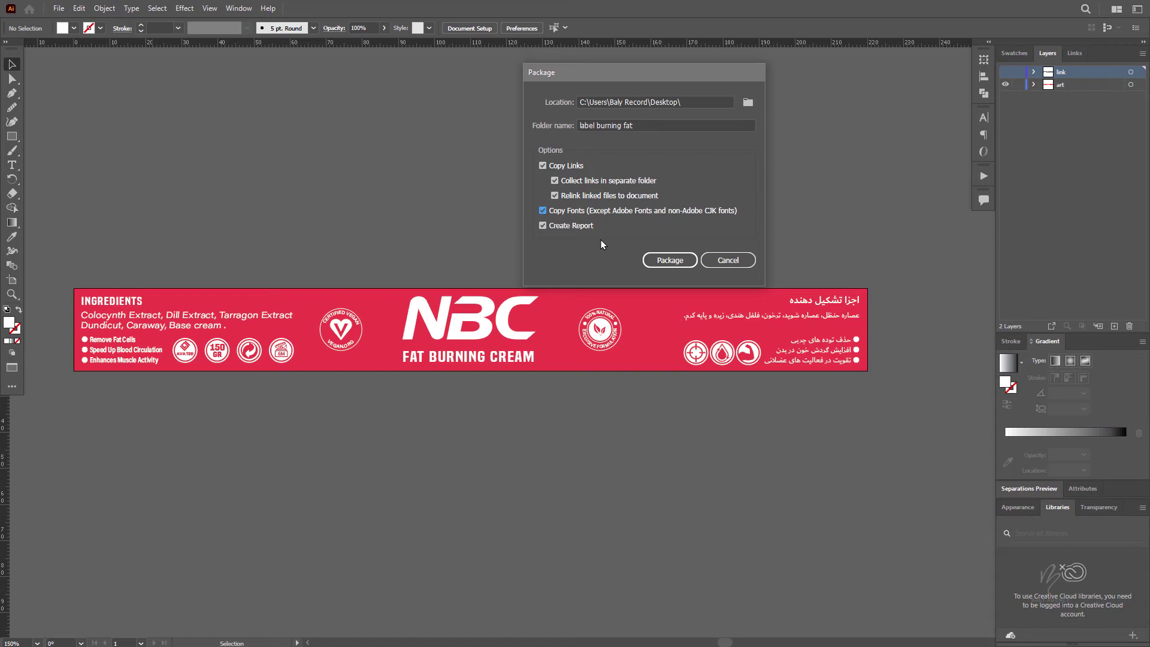
{"action": "left_click", "coordinate": [670, 261]}
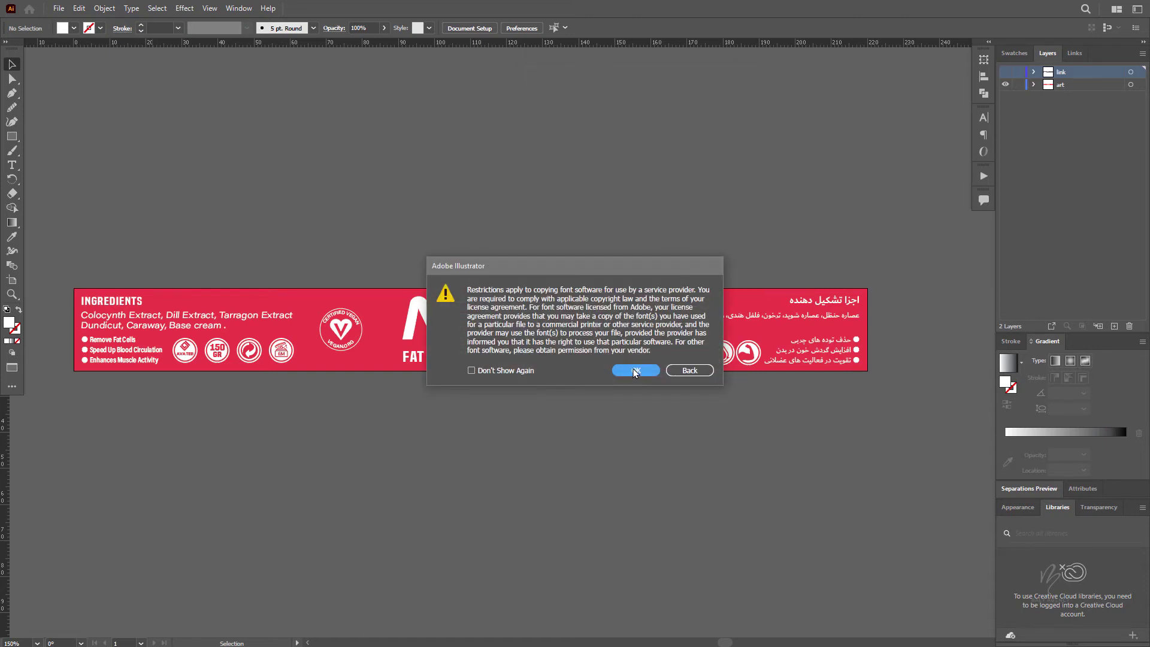
{"action": "left_click", "coordinate": [634, 372]}
{"action": "left_click", "coordinate": [635, 348]}
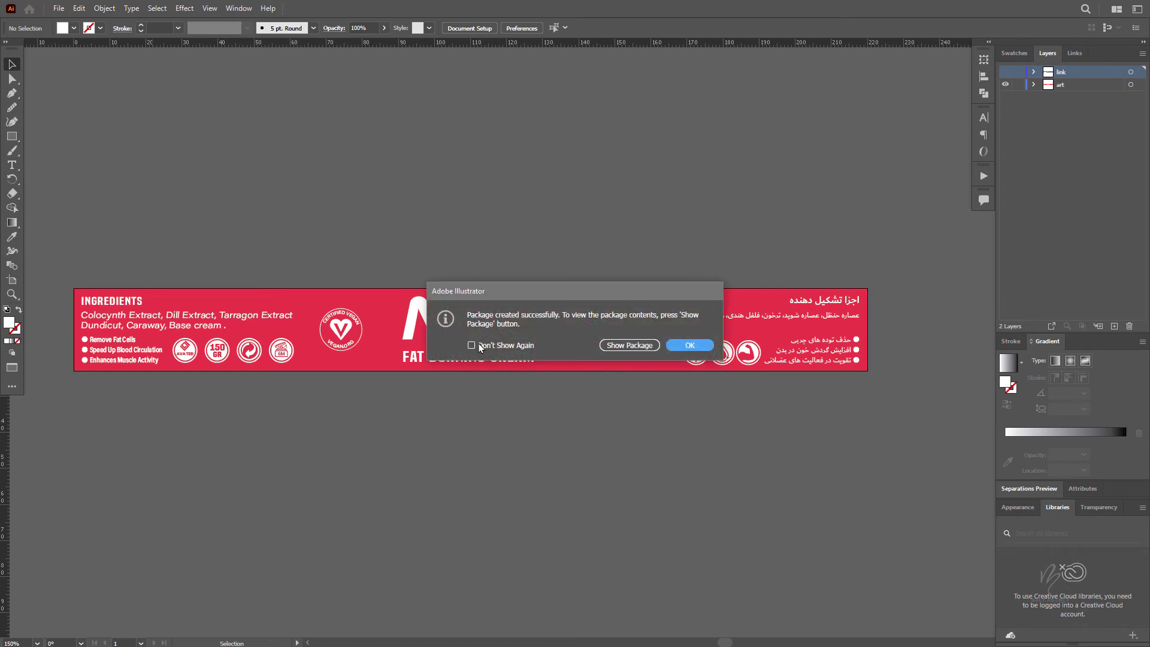
{"action": "left_click", "coordinate": [611, 347]}
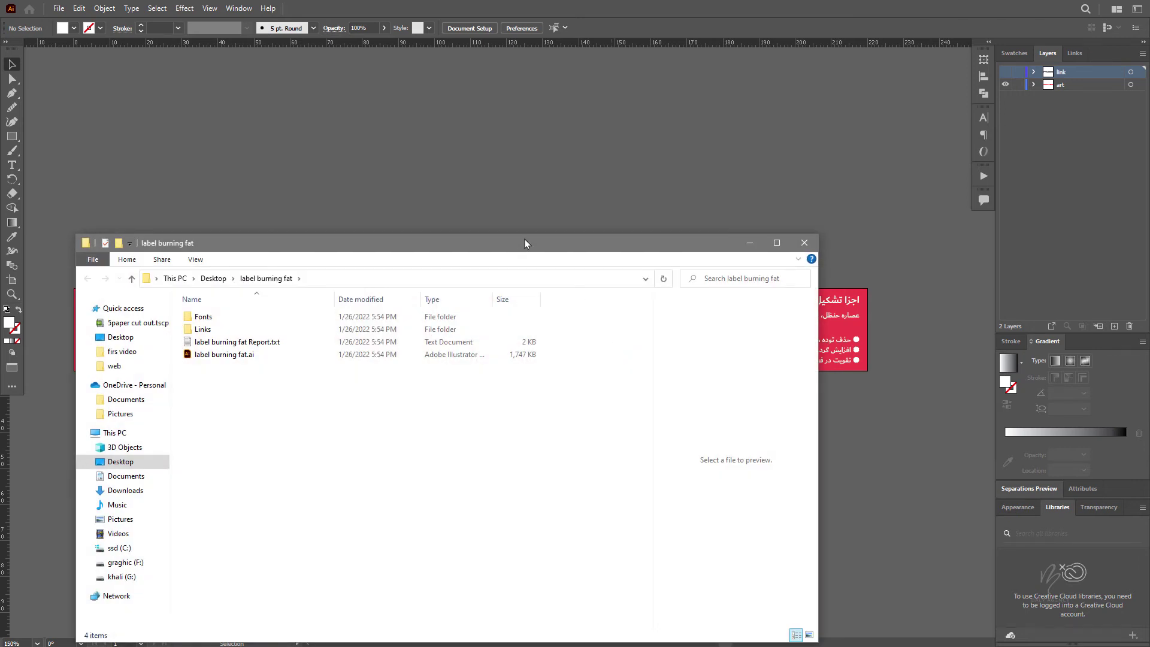
Step: Open 'label burning fat Report.txt' from the package folder in Notepad and maximise it
{"action": "left_click_drag", "start_coordinate": [525, 240], "coordinate": [647, 112]}
{"action": "left_click", "coordinate": [334, 199]}
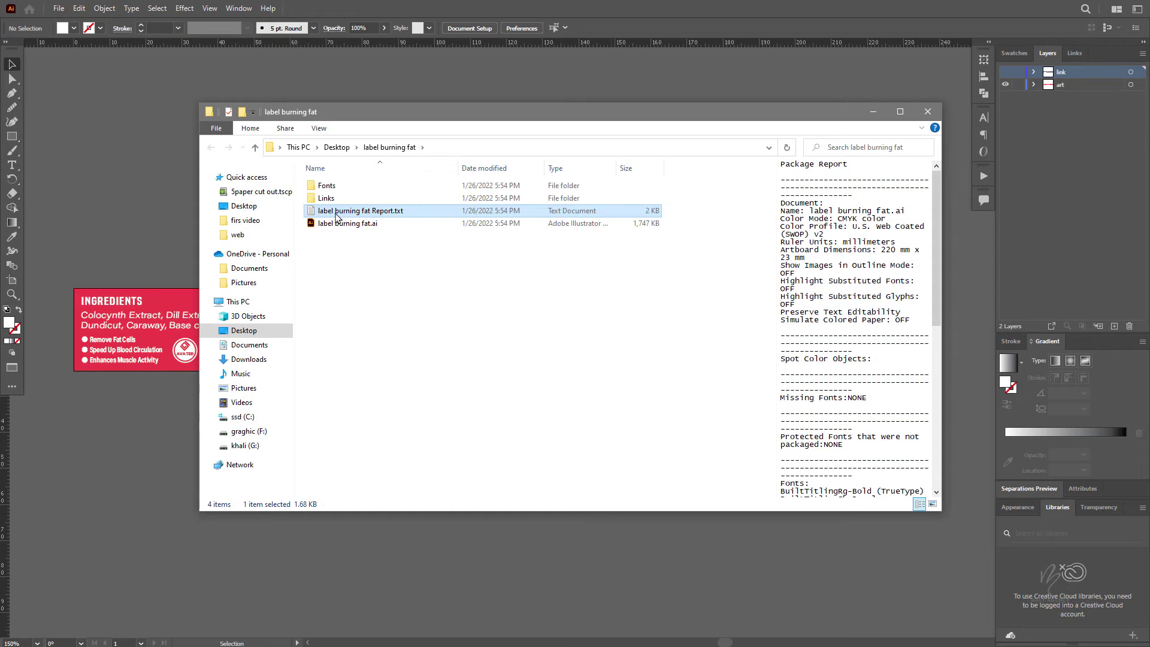
{"action": "double_click", "coordinate": [314, 214]}
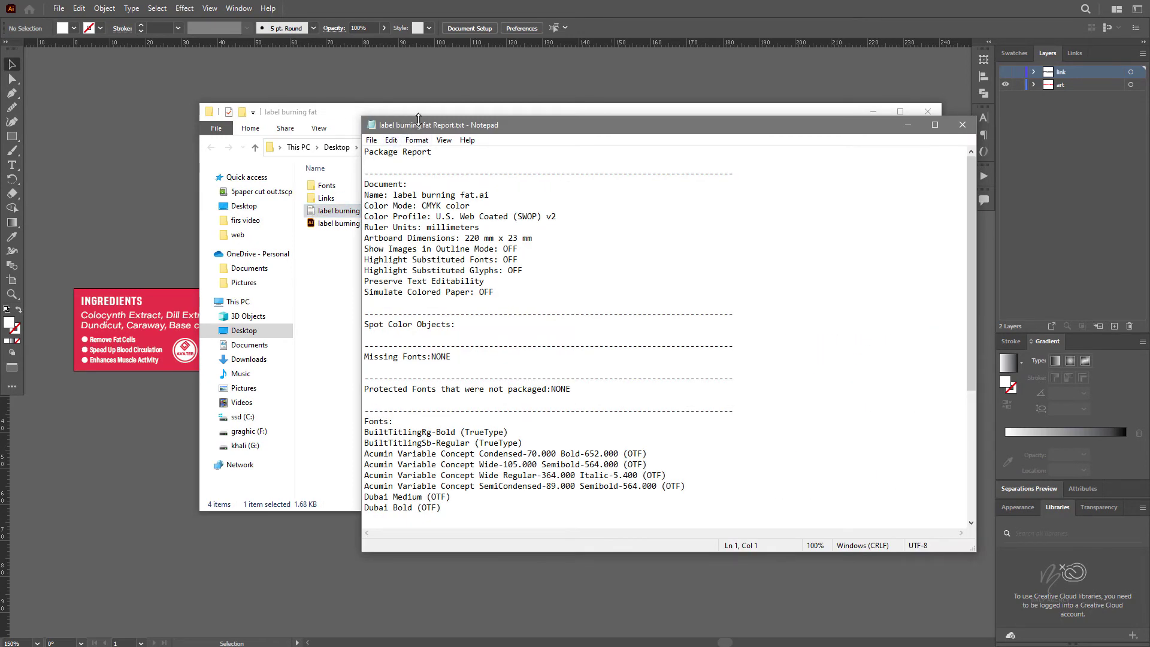
{"action": "left_click_drag", "start_coordinate": [427, 128], "coordinate": [368, 96]}
{"action": "left_click", "coordinate": [874, 93]}
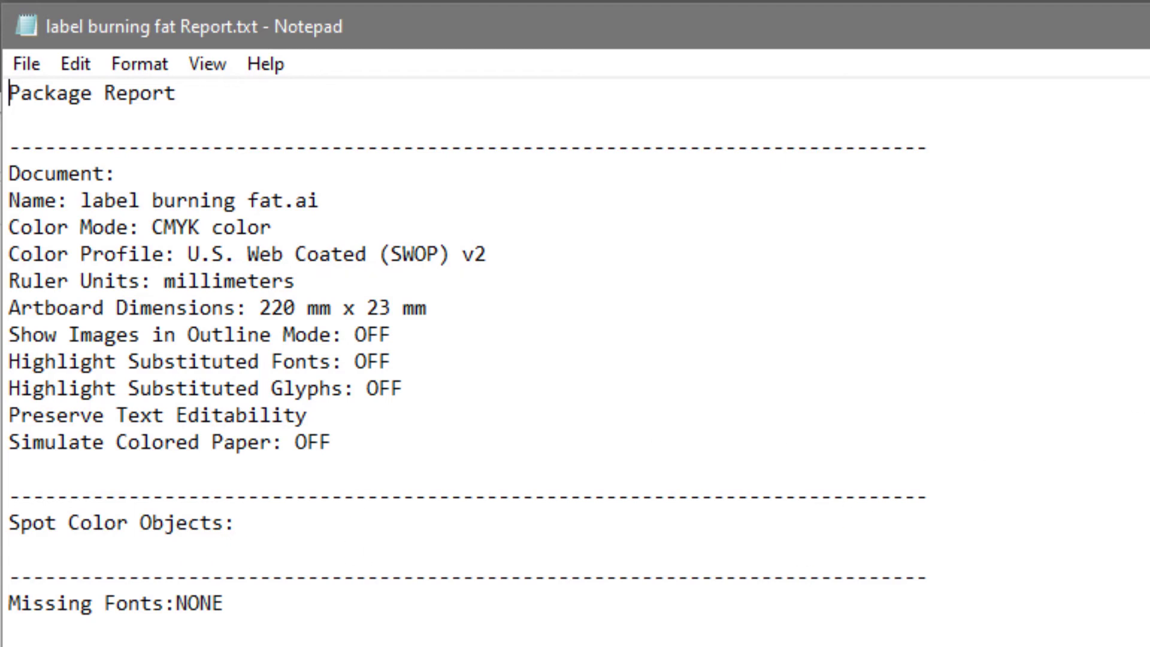
{"action": "scroll", "coordinate": [467, 355], "scroll_direction": "down", "scroll_amount": 1}
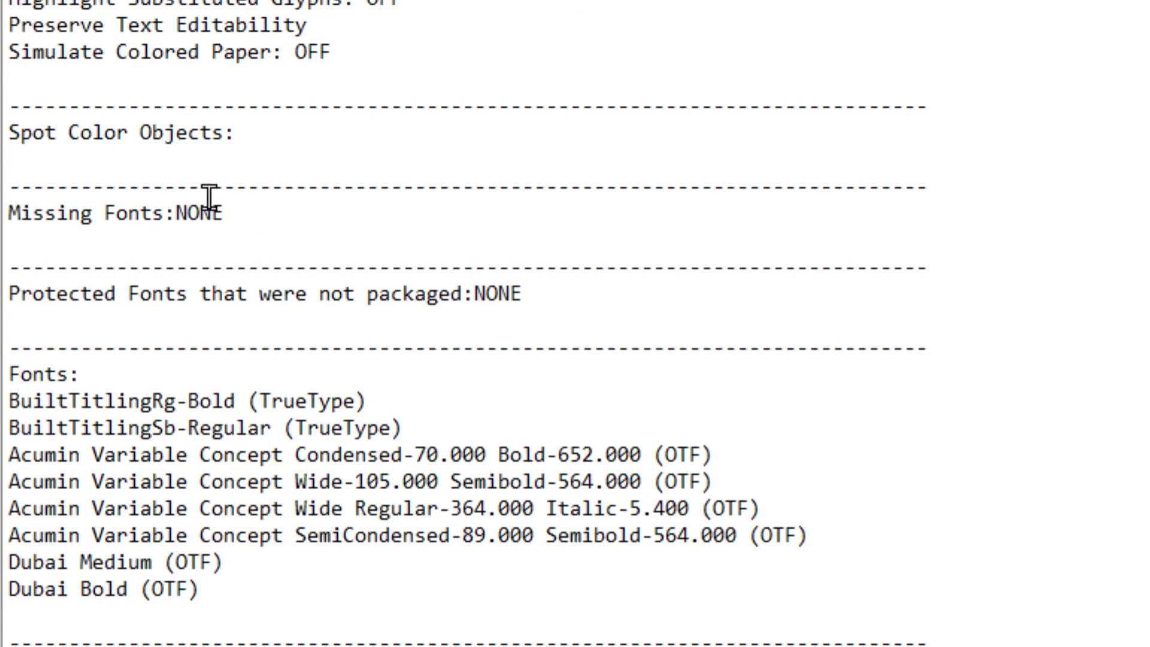
{"action": "left_click_drag", "start_coordinate": [239, 206], "coordinate": [174, 200]}
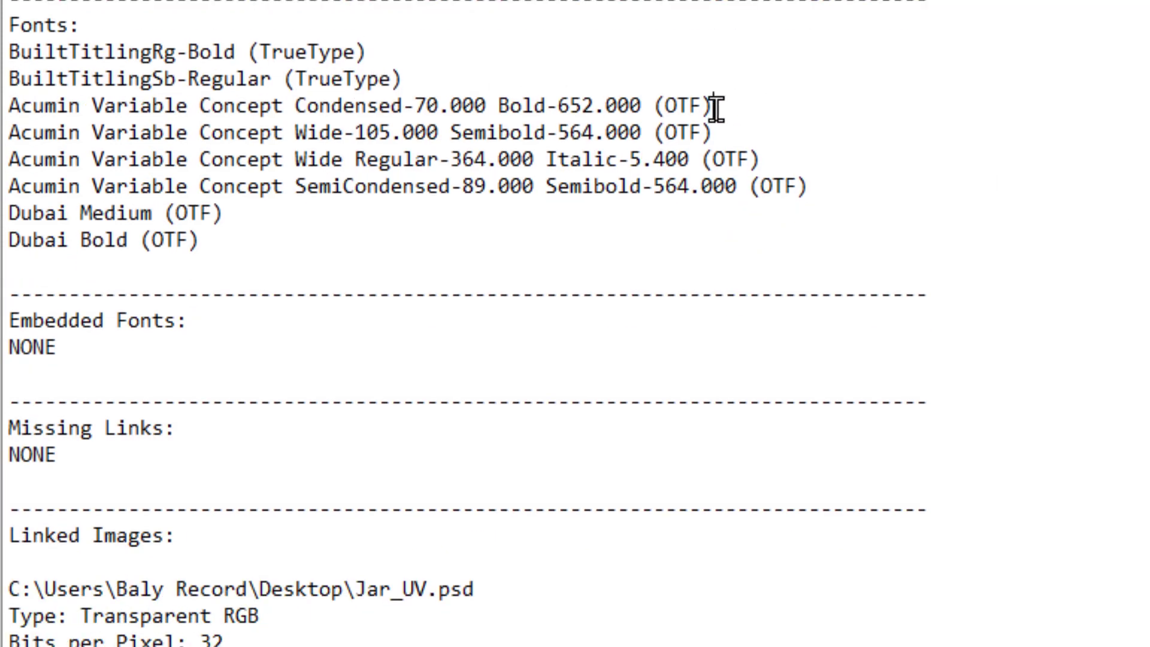
Step: Highlight the Acumin Condensed font, the empty Embedded Fonts result, and no missing links
{"action": "left_click_drag", "start_coordinate": [715, 107], "coordinate": [677, 106]}
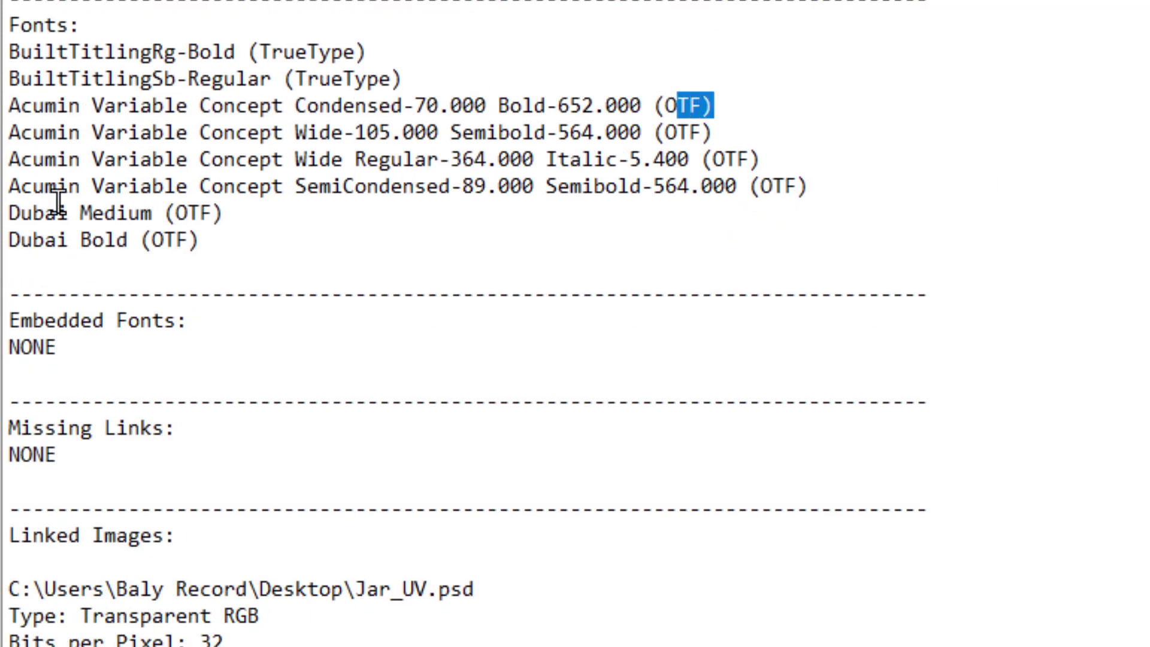
{"action": "scroll", "coordinate": [801, 324], "scroll_direction": "down", "scroll_amount": 2}
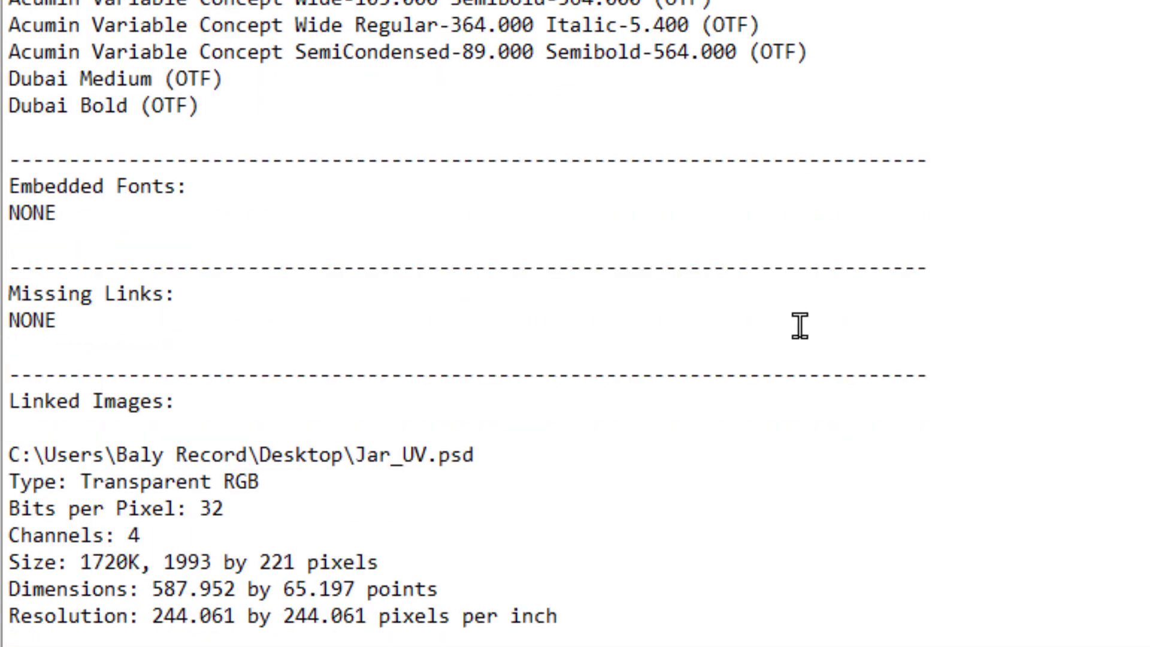
{"action": "left_click", "coordinate": [139, 218]}
{"action": "left_click_drag", "start_coordinate": [56, 216], "coordinate": [21, 215]}
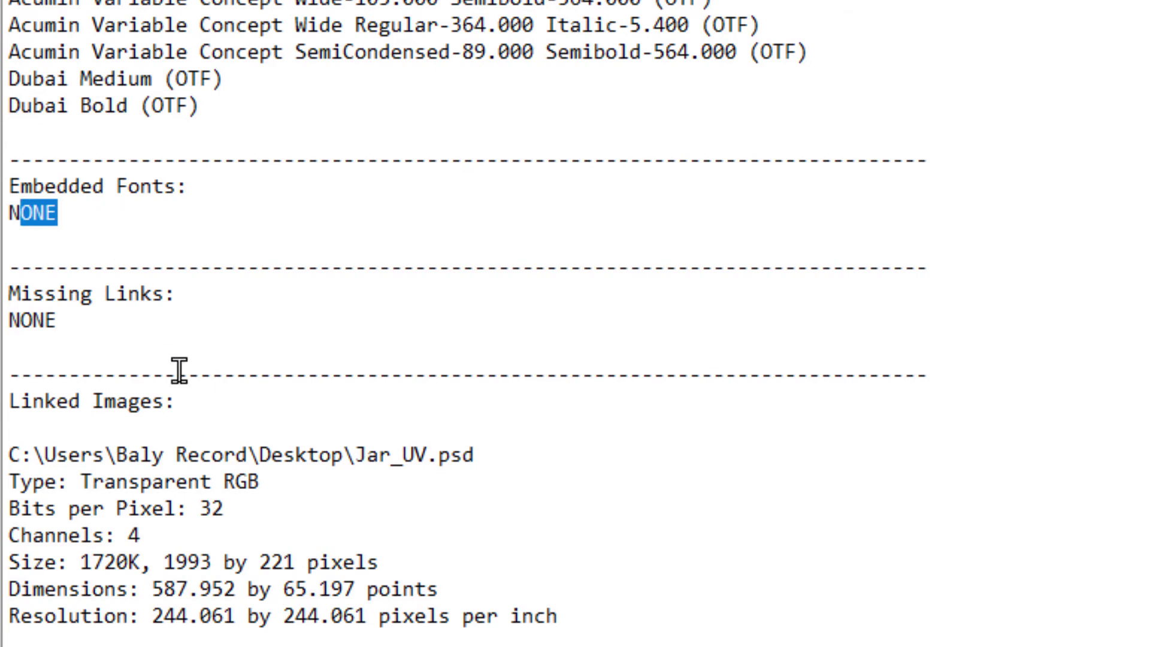
{"action": "left_click", "coordinate": [136, 338]}
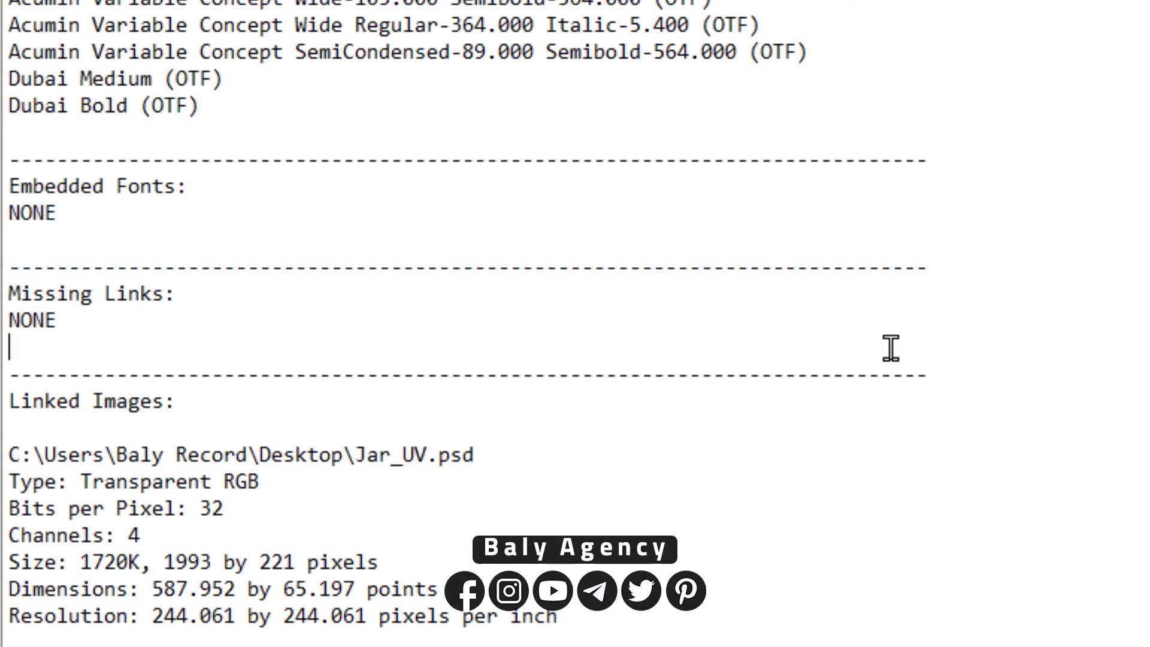
{"action": "left_click", "coordinate": [58, 321]}
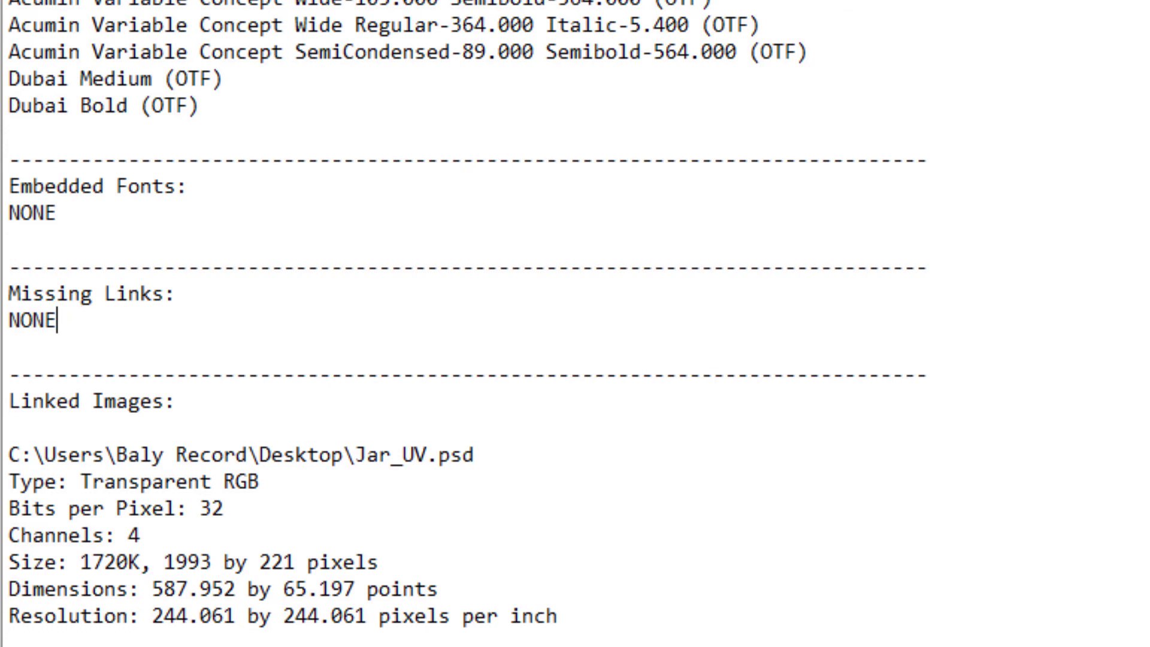
{"action": "left_click", "coordinate": [13, 341]}
Step: Highlight the linked image's RGB colour type, pixel size and dimensions, then clear selection
{"action": "left_click_drag", "start_coordinate": [262, 483], "coordinate": [223, 483]}
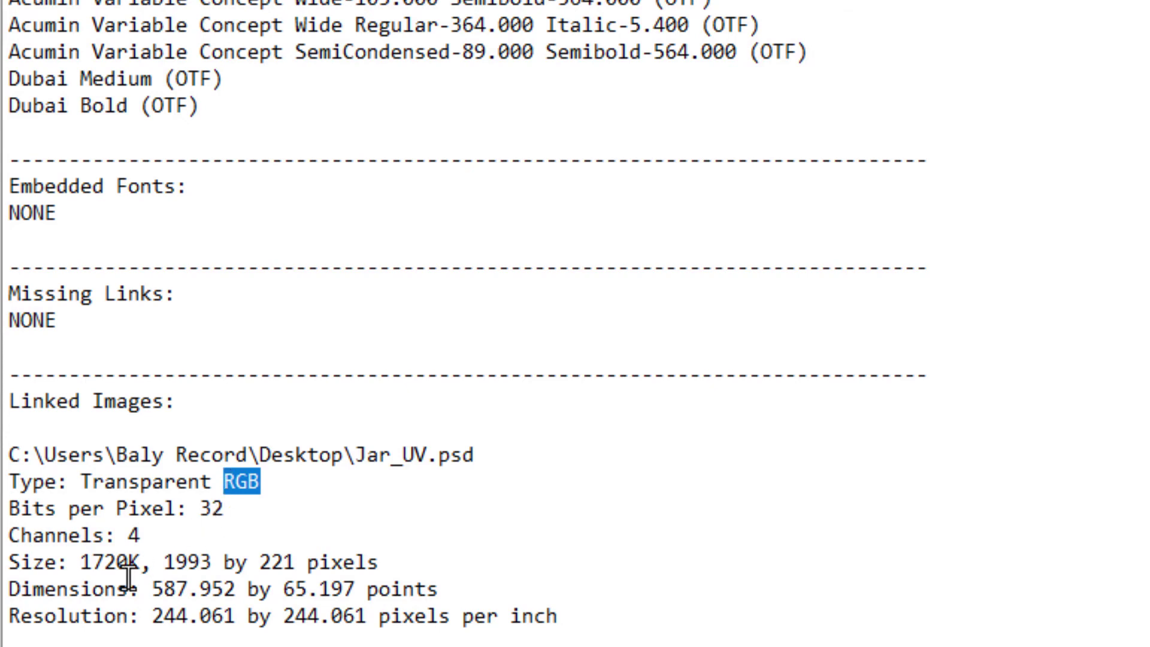
{"action": "mouse_move", "coordinate": [381, 562]}
{"action": "left_mouse_down"}
{"action": "mouse_move", "coordinate": [236, 561]}
{"action": "mouse_move", "coordinate": [259, 560]}
{"action": "left_mouse_up"}
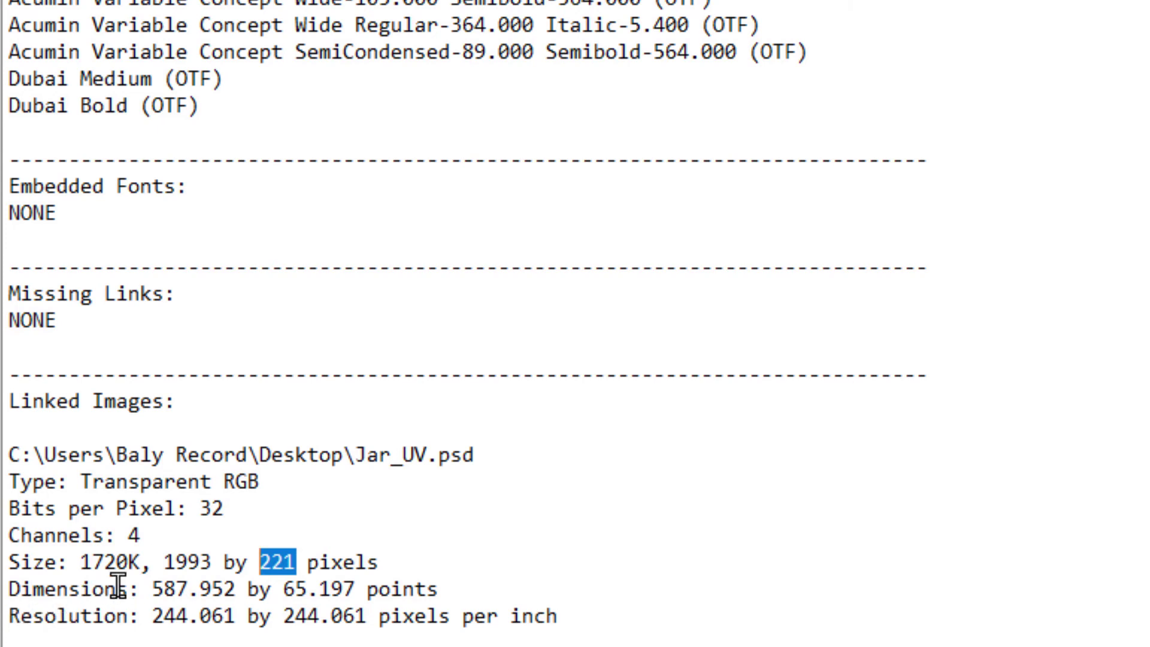
{"action": "left_click_drag", "start_coordinate": [129, 590], "coordinate": [20, 591]}
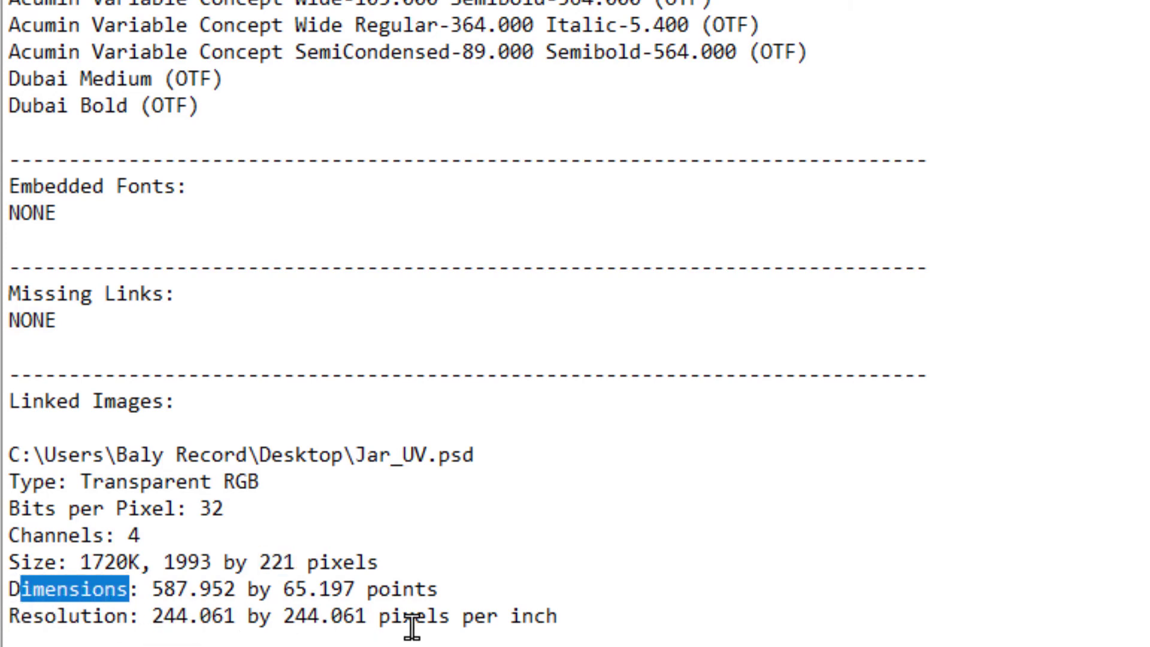
{"action": "left_click", "coordinate": [226, 636]}
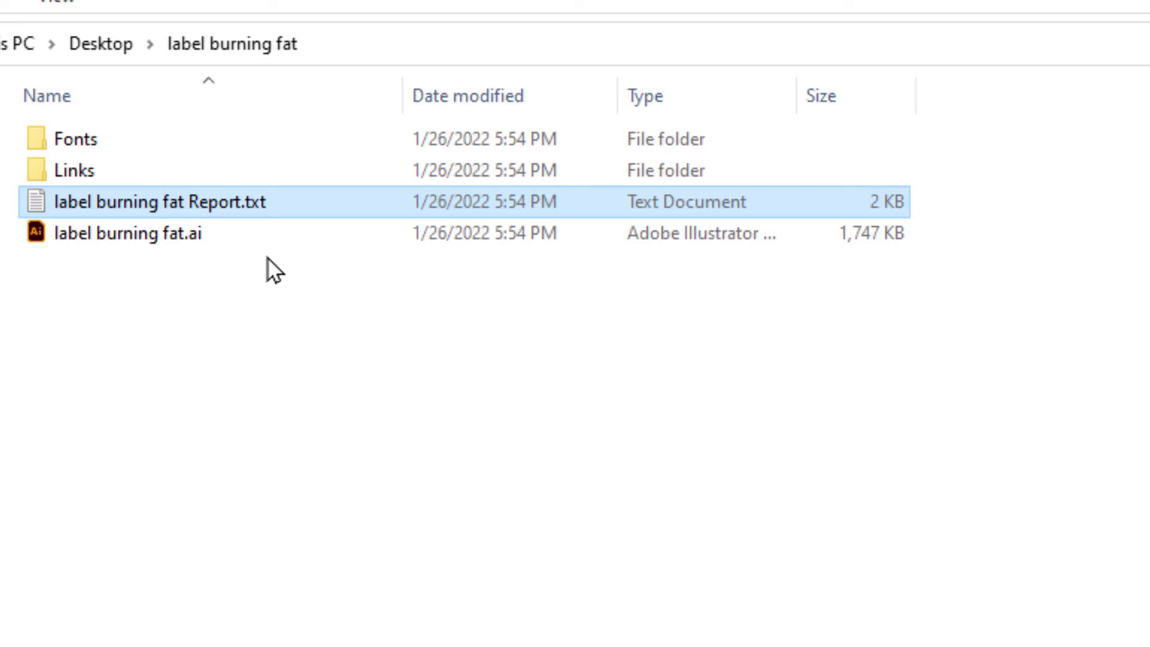
{"action": "double_click", "coordinate": [250, 201]}
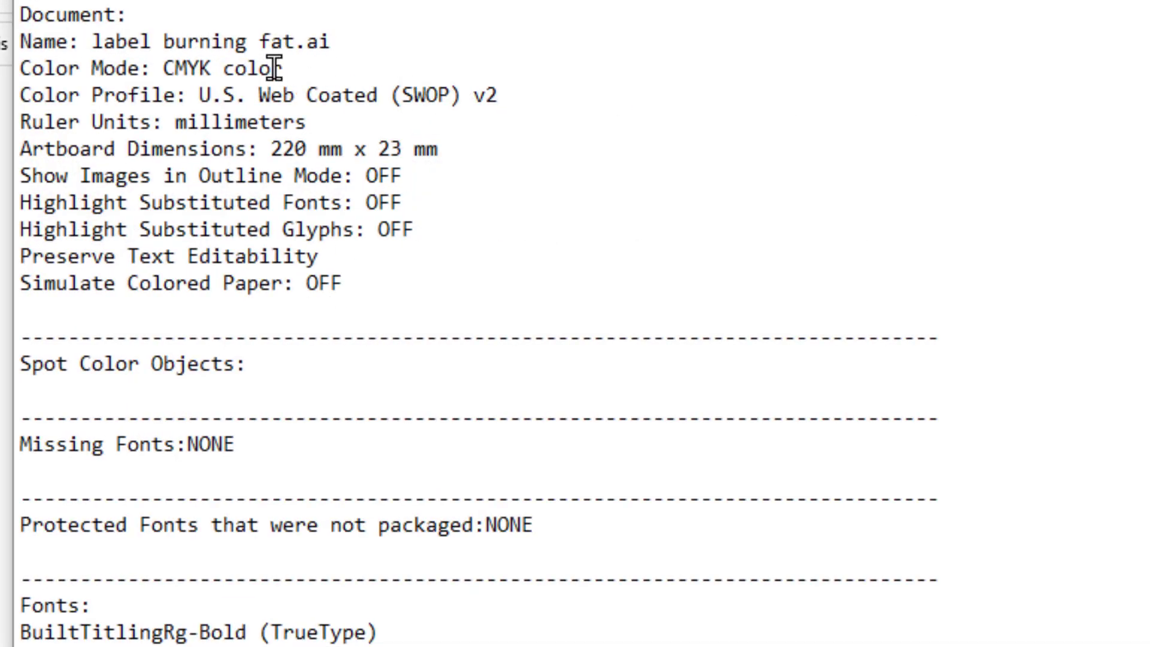
{"action": "left_click_drag", "start_coordinate": [212, 66], "coordinate": [160, 39]}
{"action": "left_click", "coordinate": [203, 59]}
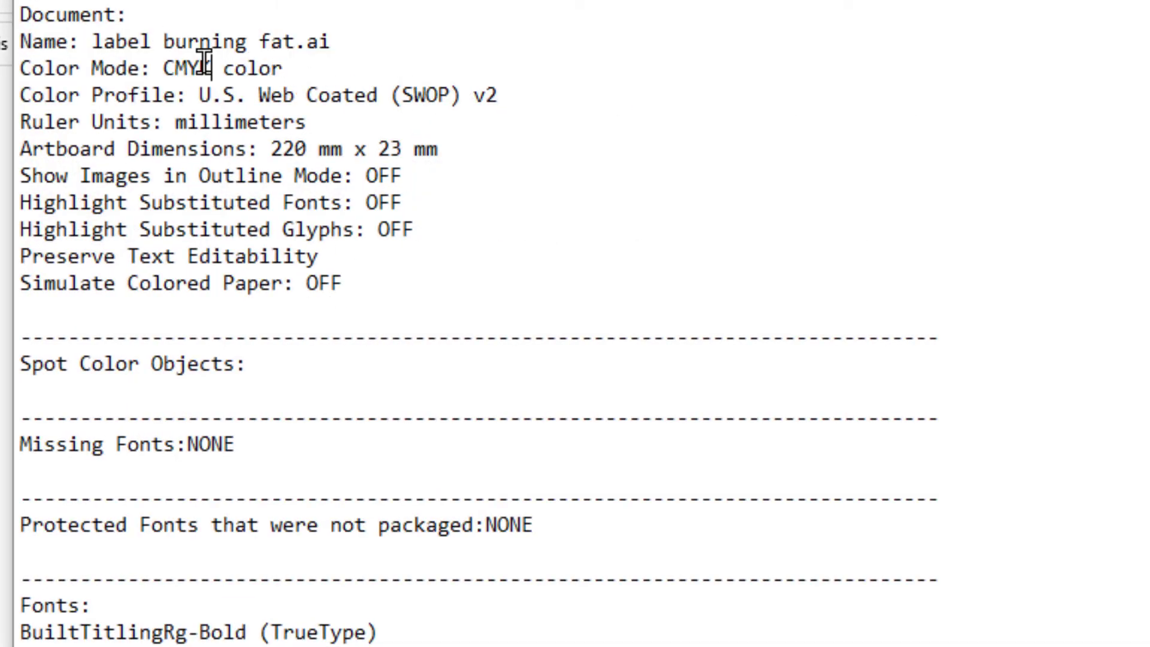
{"action": "left_click", "coordinate": [174, 68], "text": "shift"}
{"action": "key", "text": "alt+F4"}
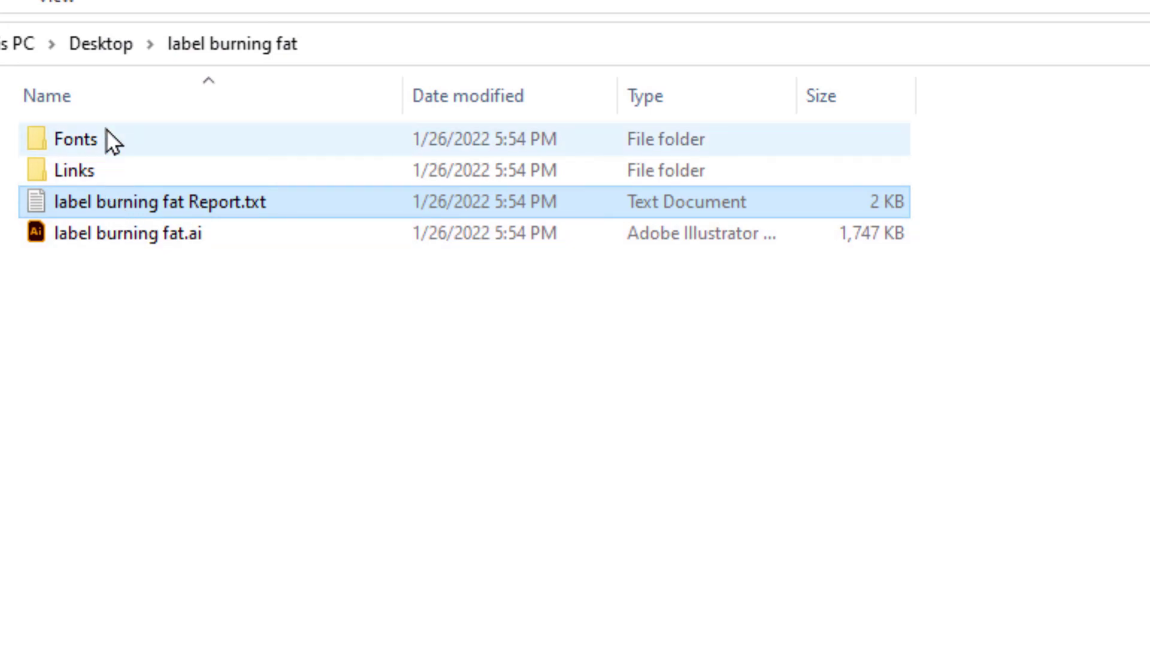
{"action": "left_click", "coordinate": [106, 128]}
{"action": "double_click", "coordinate": [106, 129]}
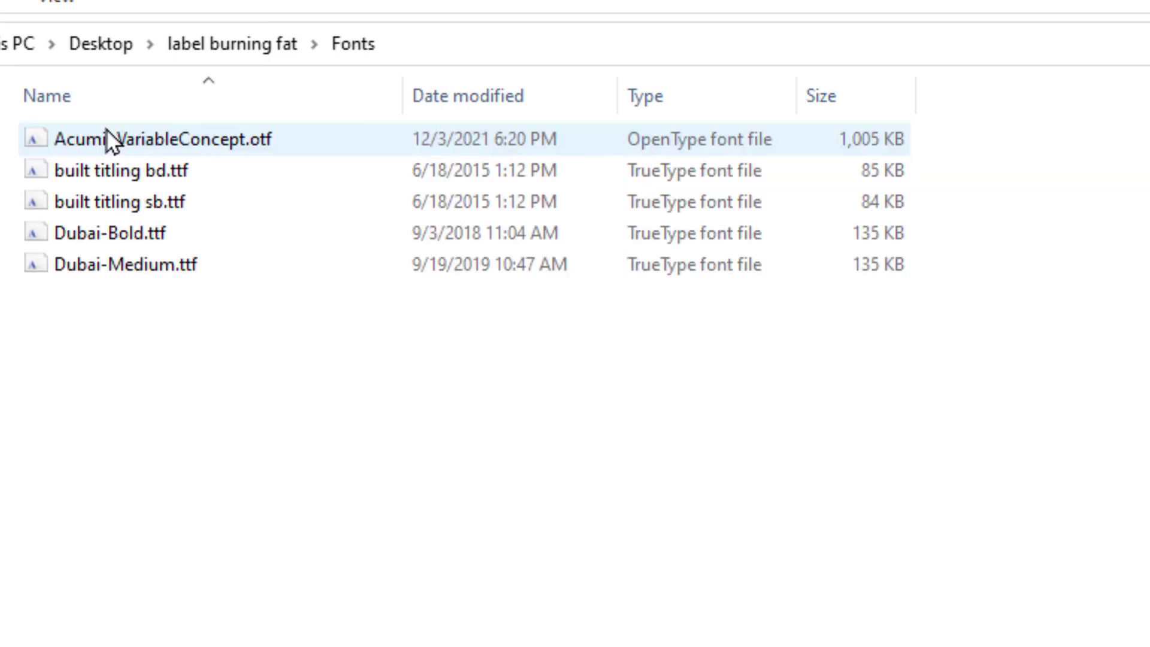
{"action": "left_click", "coordinate": [104, 132]}
{"action": "left_click", "coordinate": [97, 157]}
{"action": "left_click", "coordinate": [61, 206]}
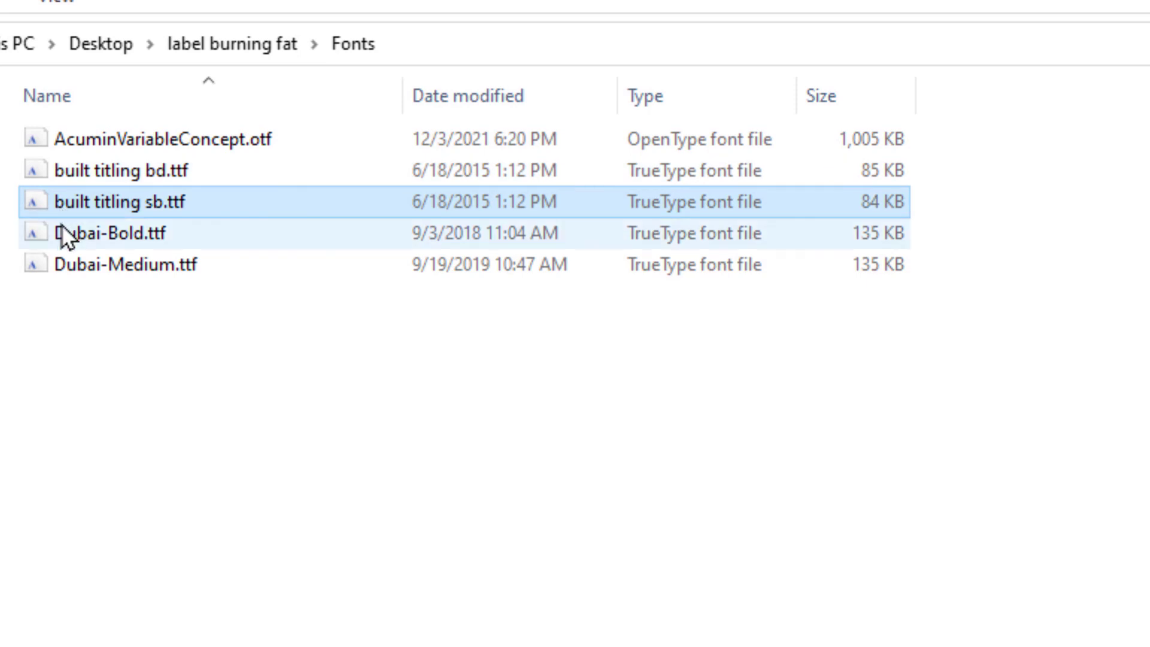
{"action": "left_click", "coordinate": [61, 225]}
{"action": "left_click", "coordinate": [85, 264]}
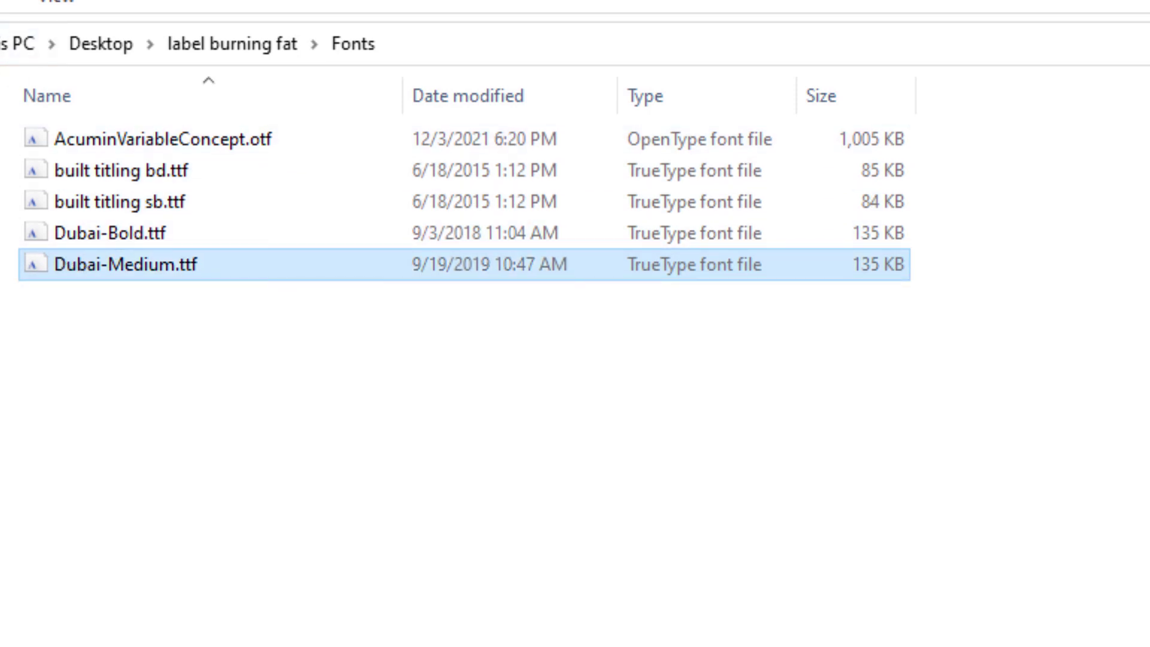
{"action": "key", "text": "alt+Up"}
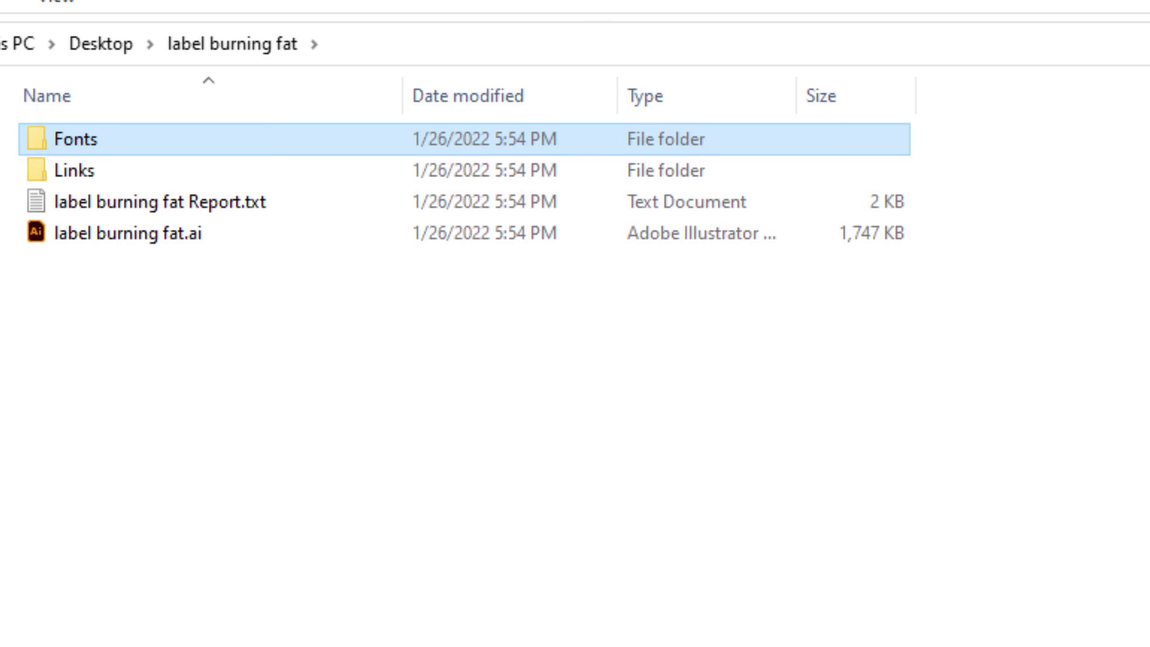
{"action": "double_click", "coordinate": [70, 164]}
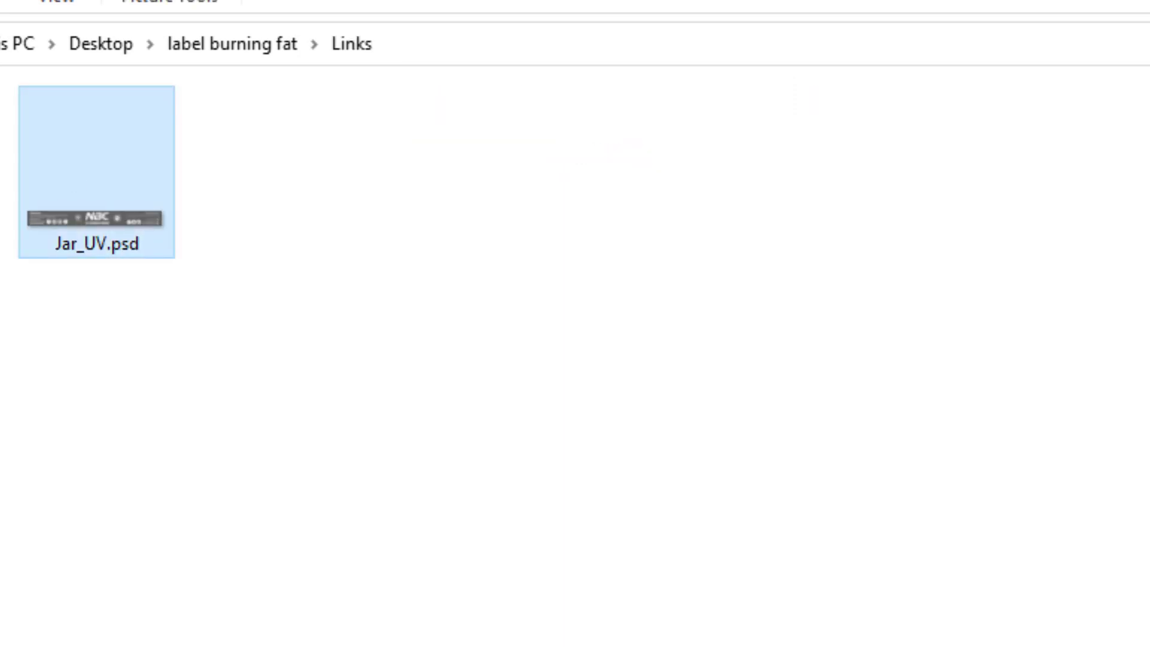
{"action": "key", "text": "alt+Up"}
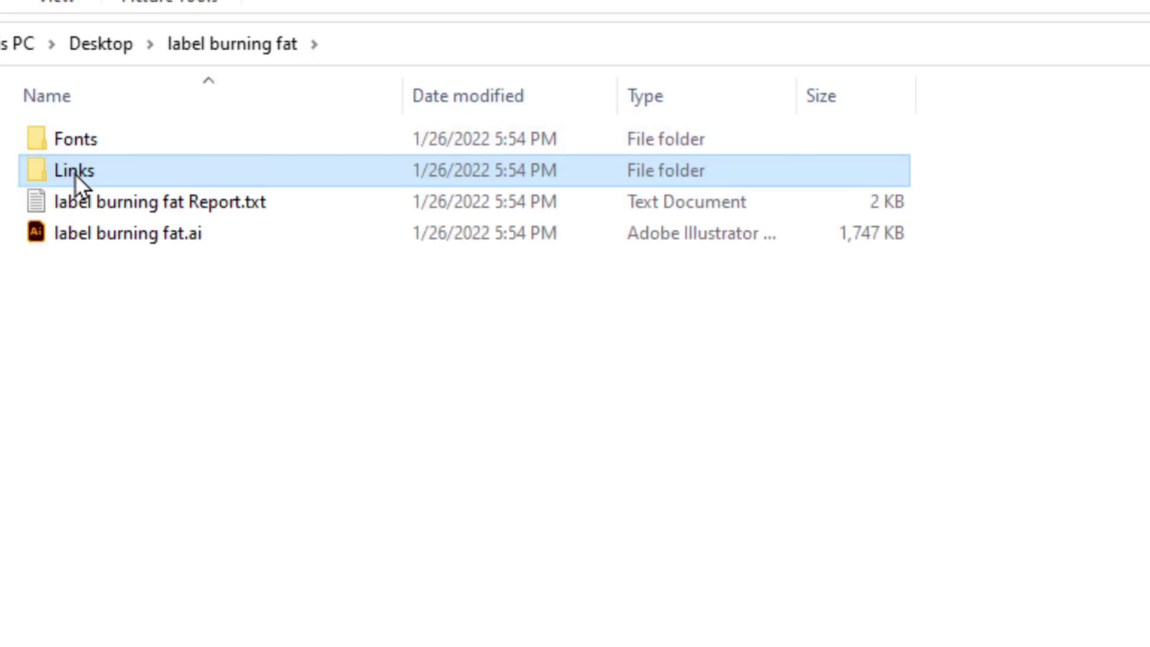
Step: Open Jar_UV.psd from Links in Photoshop and add Black & White and Color Balance adjustments
{"action": "double_click", "coordinate": [113, 178]}
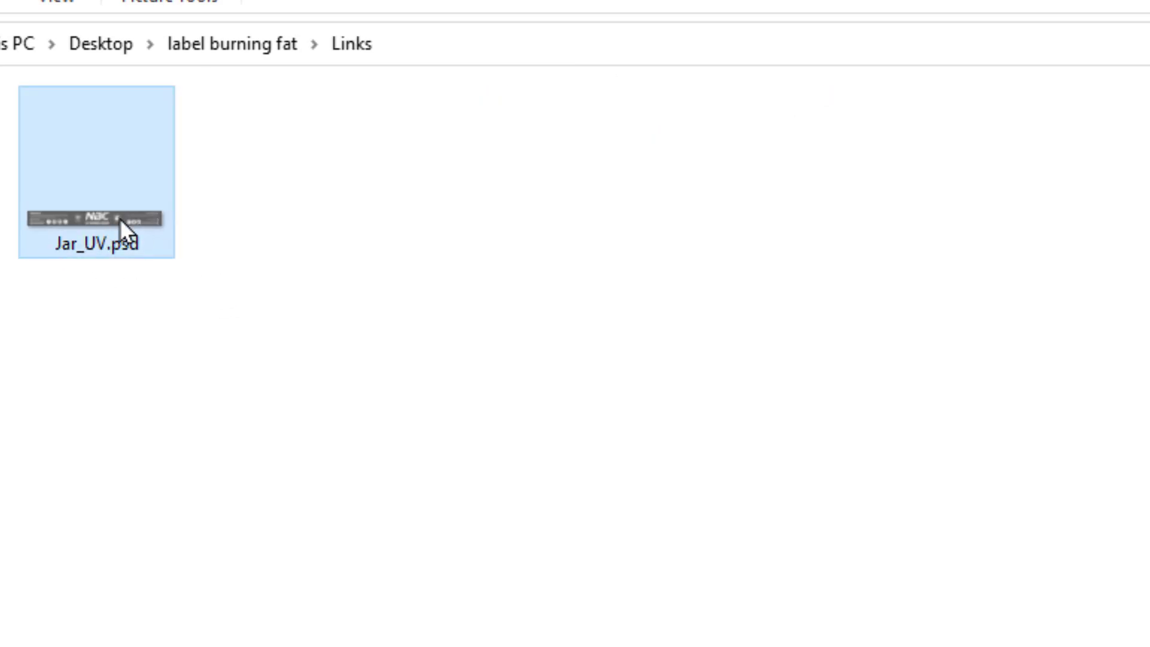
{"action": "double_click", "coordinate": [120, 218]}
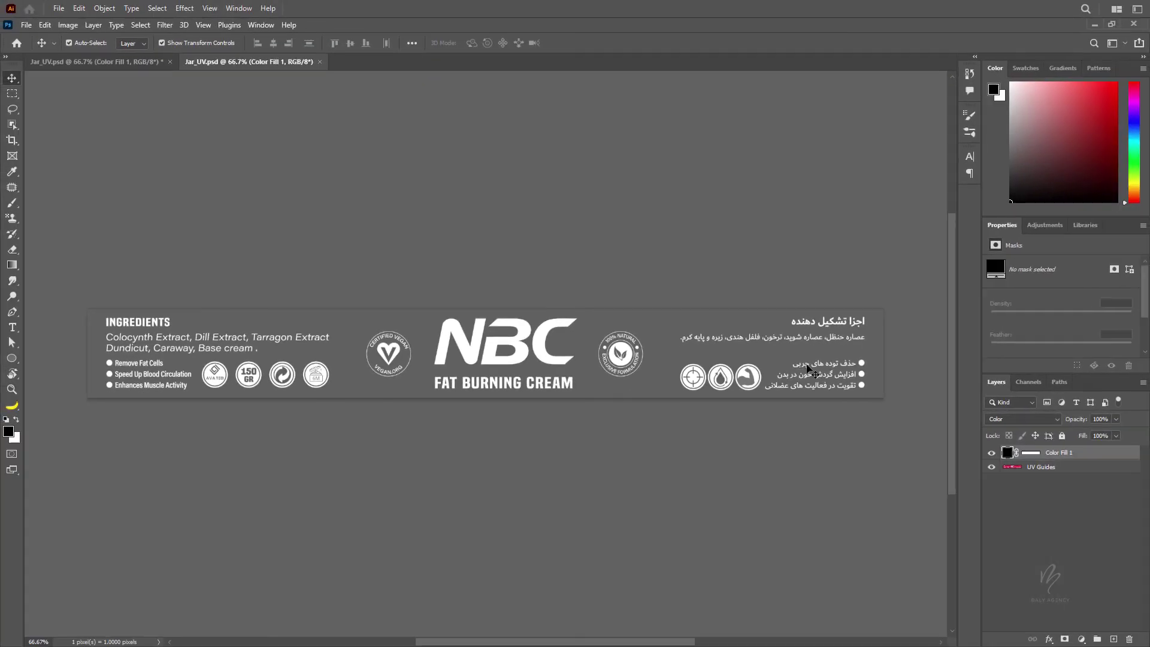
{"action": "left_click", "coordinate": [1080, 639]}
{"action": "left_click", "coordinate": [1077, 498]}
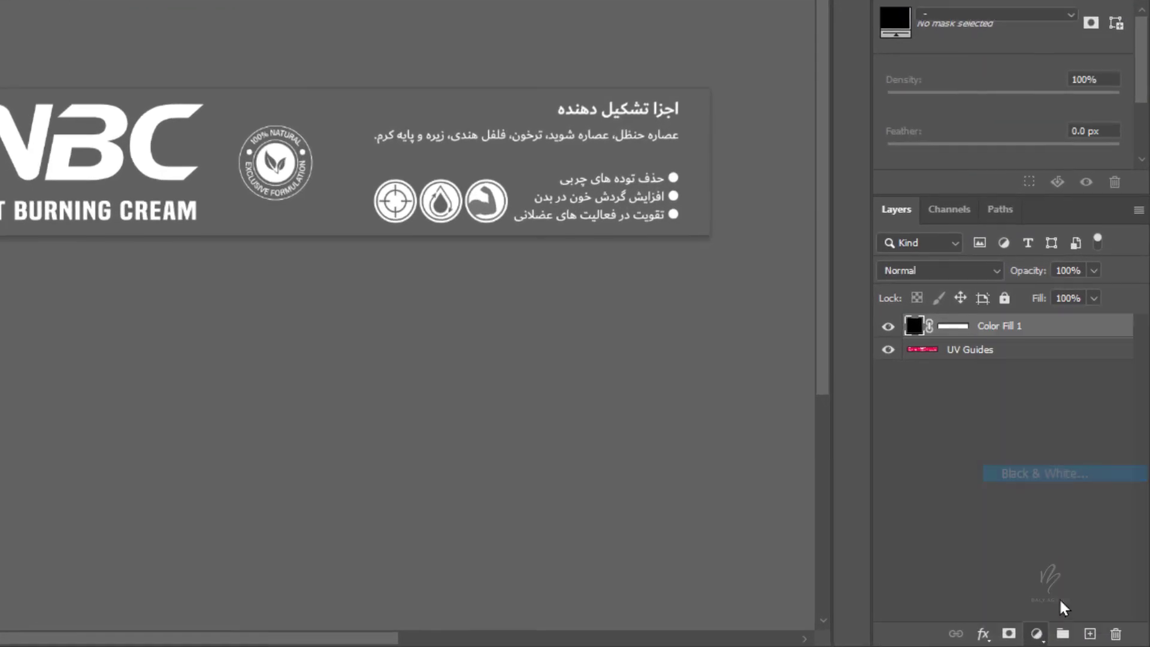
{"action": "left_click", "coordinate": [1036, 635]}
{"action": "left_click", "coordinate": [1036, 634]}
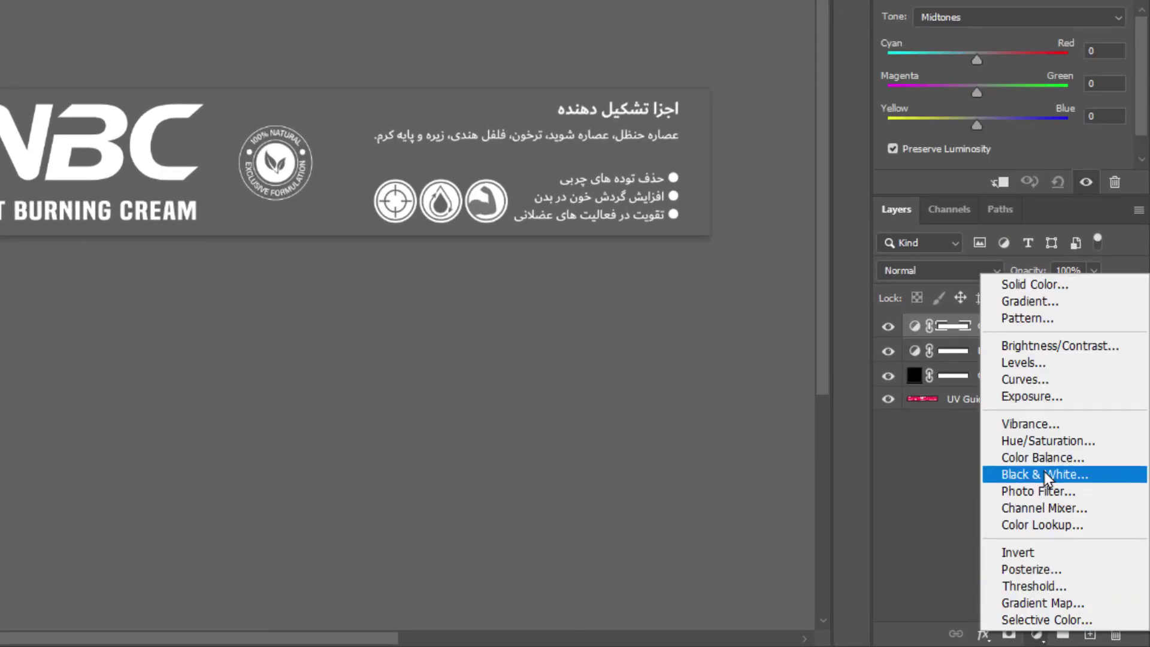
{"action": "left_click", "coordinate": [1026, 454]}
Step: Add a new empty layer on top, then minimise Photoshop
{"action": "left_click", "coordinate": [1088, 636]}
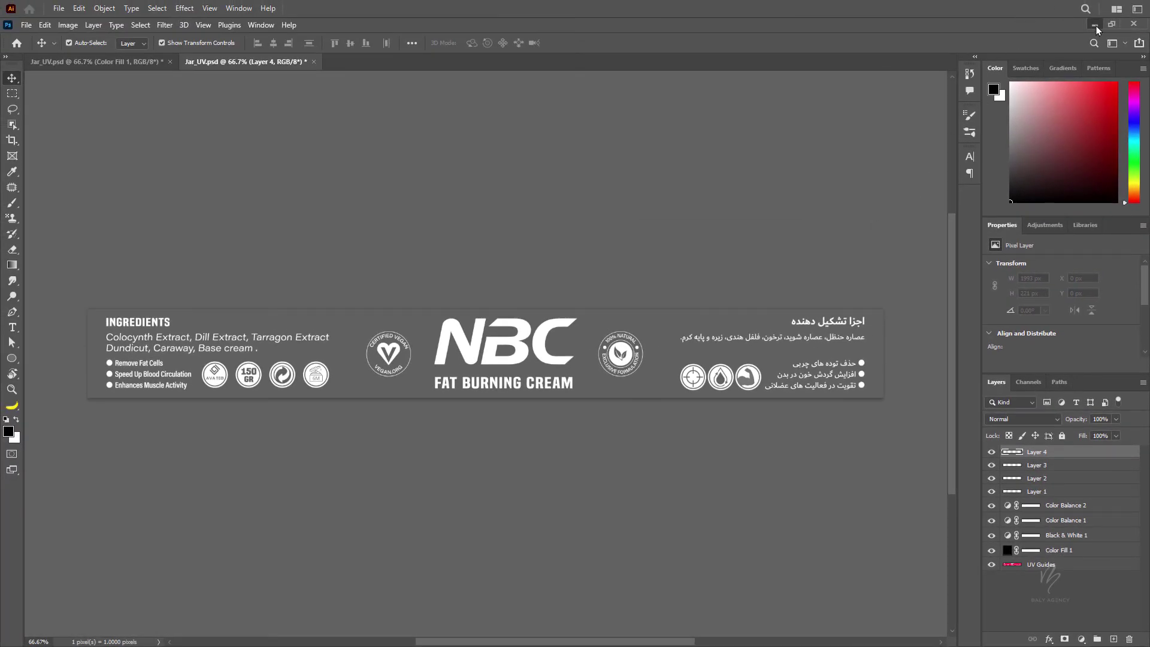
{"action": "left_click", "coordinate": [1095, 25]}
{"action": "left_click", "coordinate": [513, 319]}
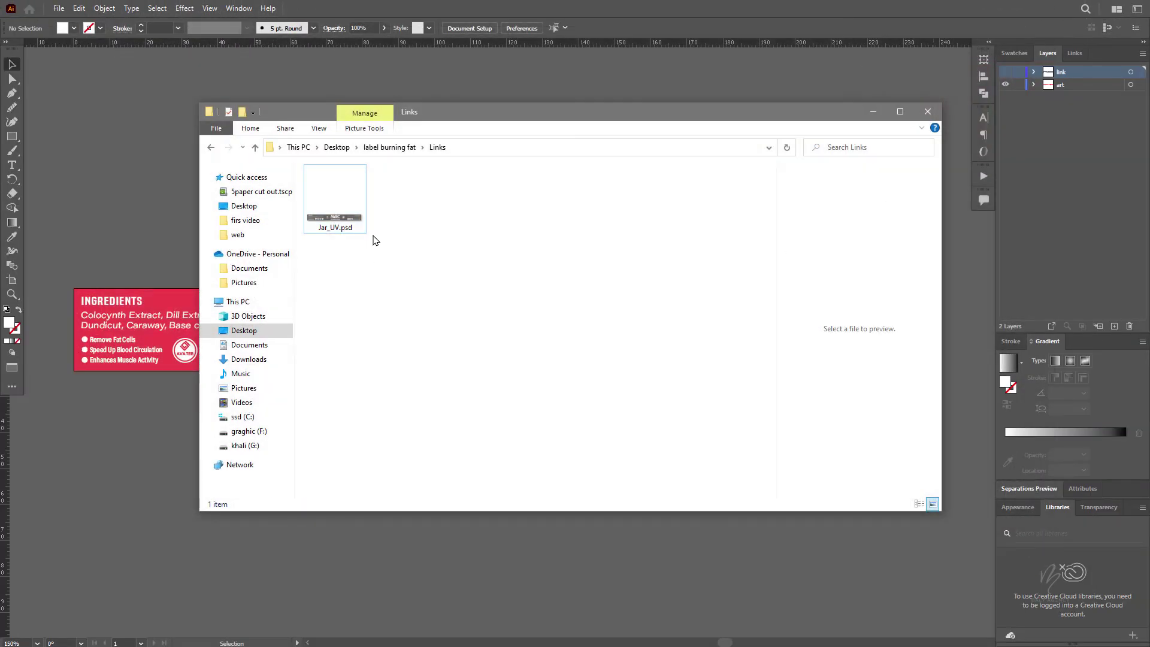
Step: Check the label burning fat folder's Properties (3.60 MB, 8 files, 2 folders), then close Explorer
{"action": "left_click", "coordinate": [210, 148]}
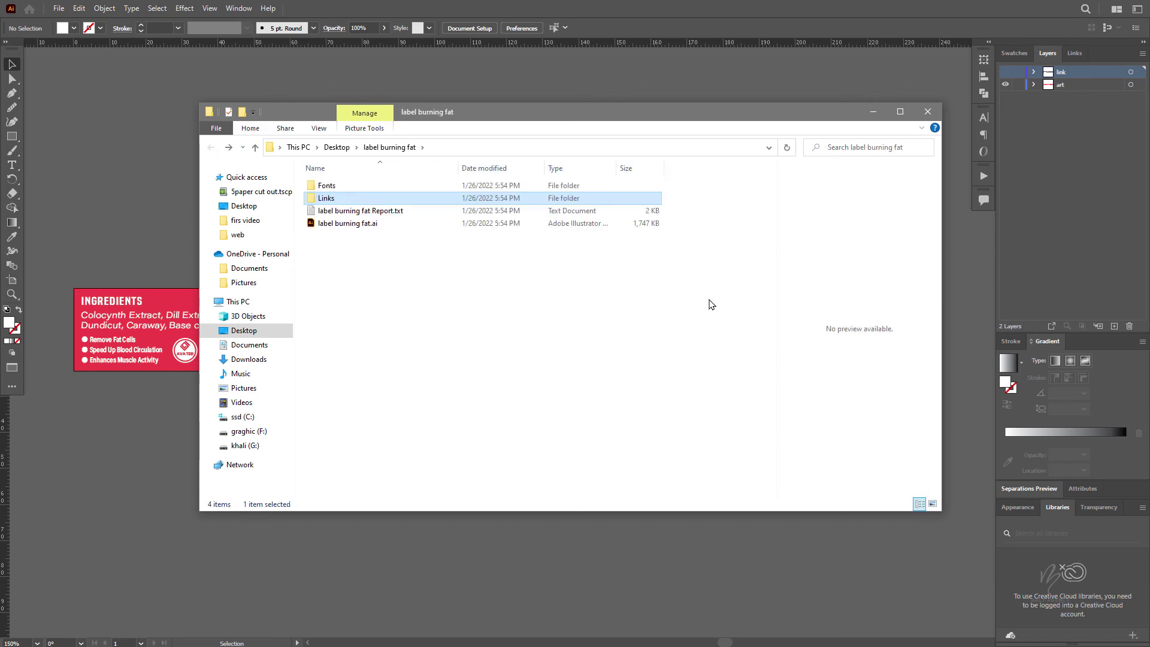
{"action": "left_click", "coordinate": [649, 287]}
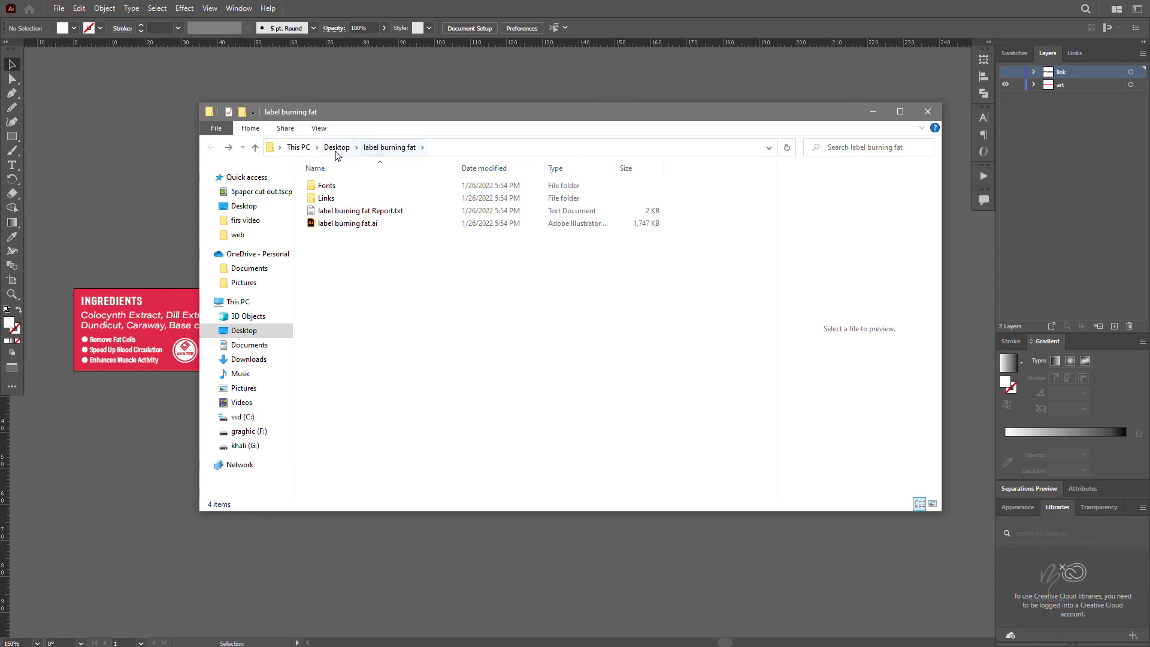
{"action": "left_click", "coordinate": [336, 147]}
{"action": "right_click", "coordinate": [462, 206]}
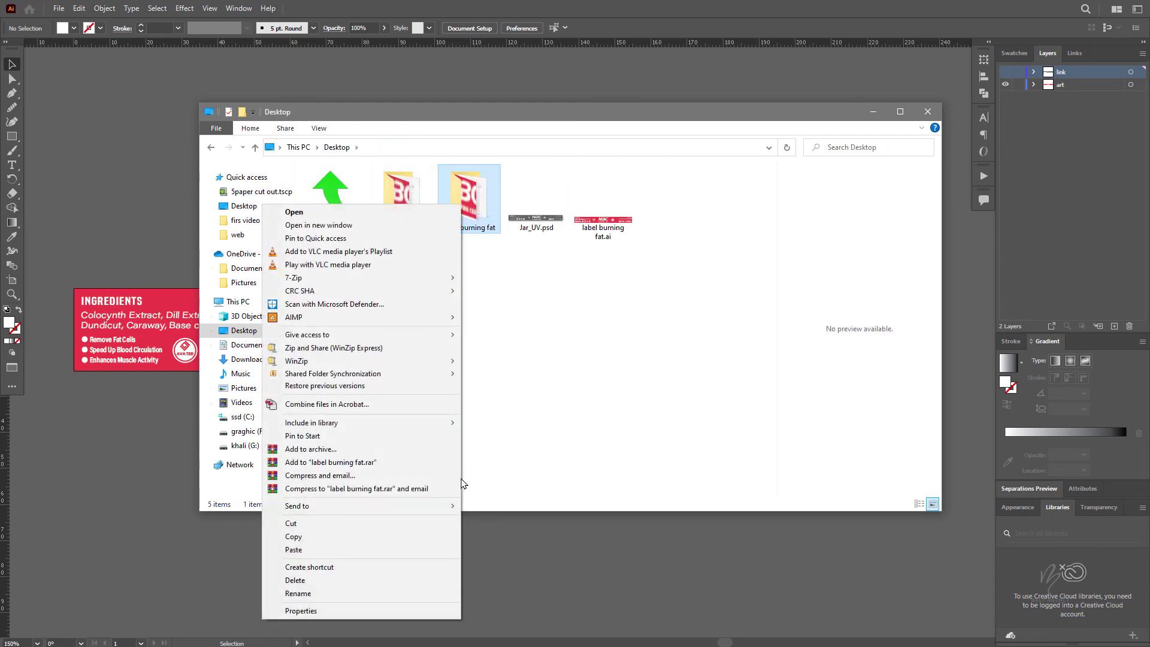
{"action": "left_click", "coordinate": [332, 611]}
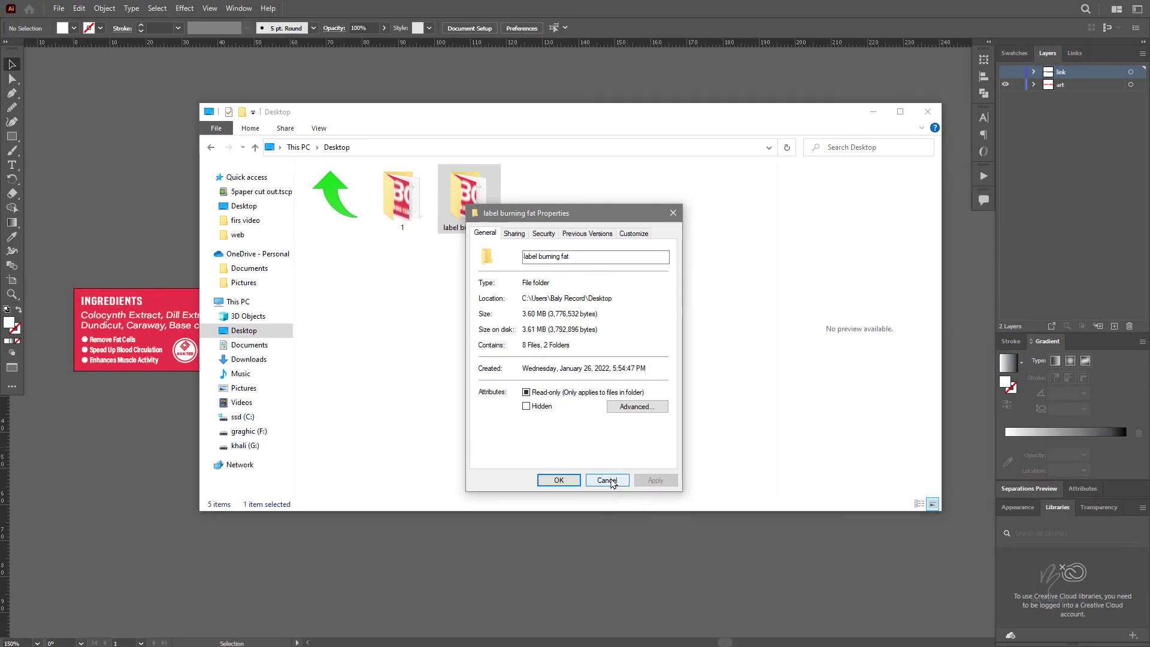
{"action": "left_click", "coordinate": [606, 479]}
{"action": "left_click", "coordinate": [926, 110]}
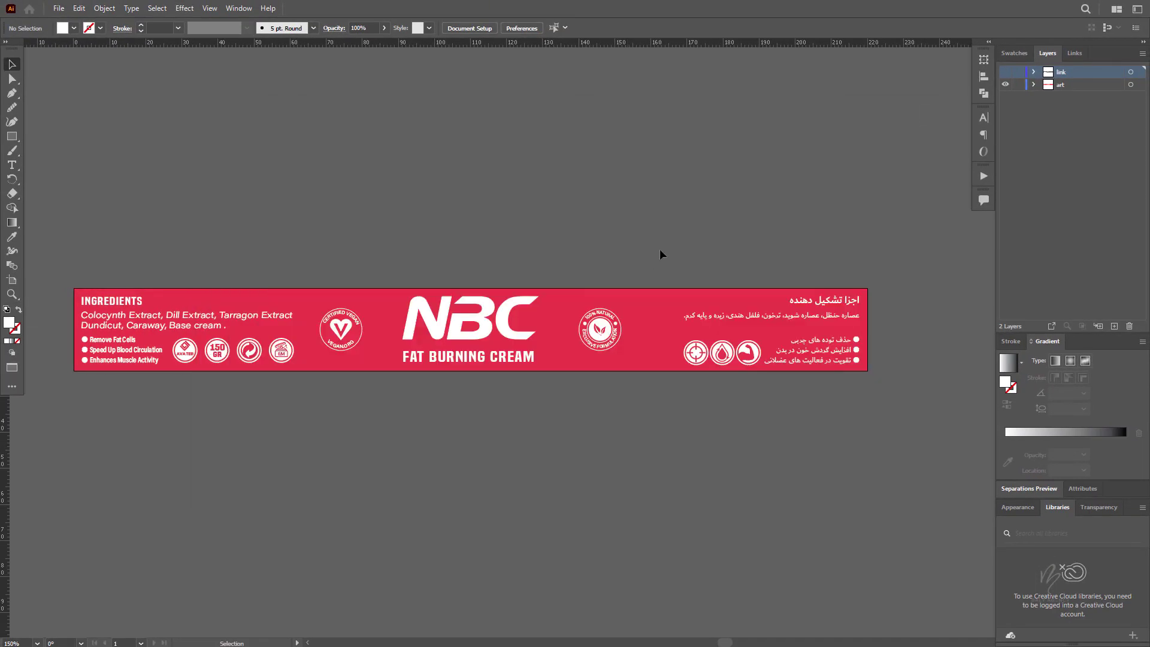